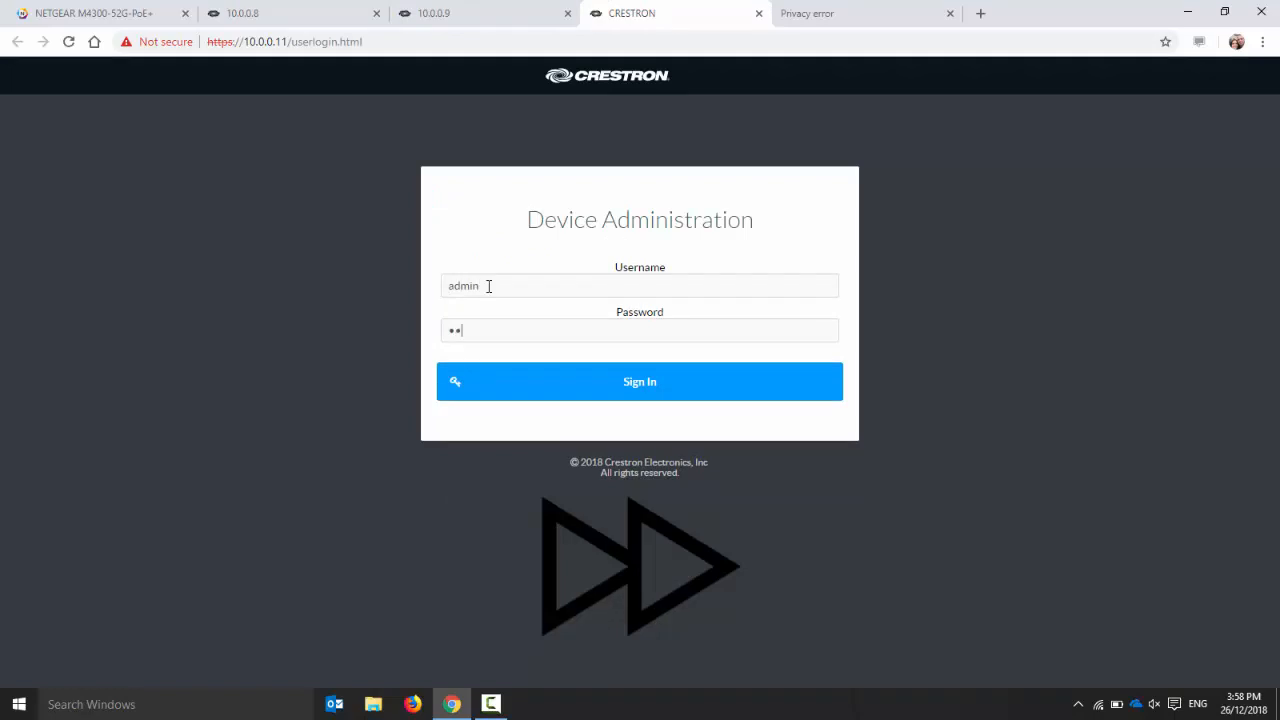
Finish signing in to 10.0.0.11, then proceed past the certificate warning for 10.0.0.6 and log in with the administrator username and password
key("Return")
left_click(850, 13)
left_click(442, 469)
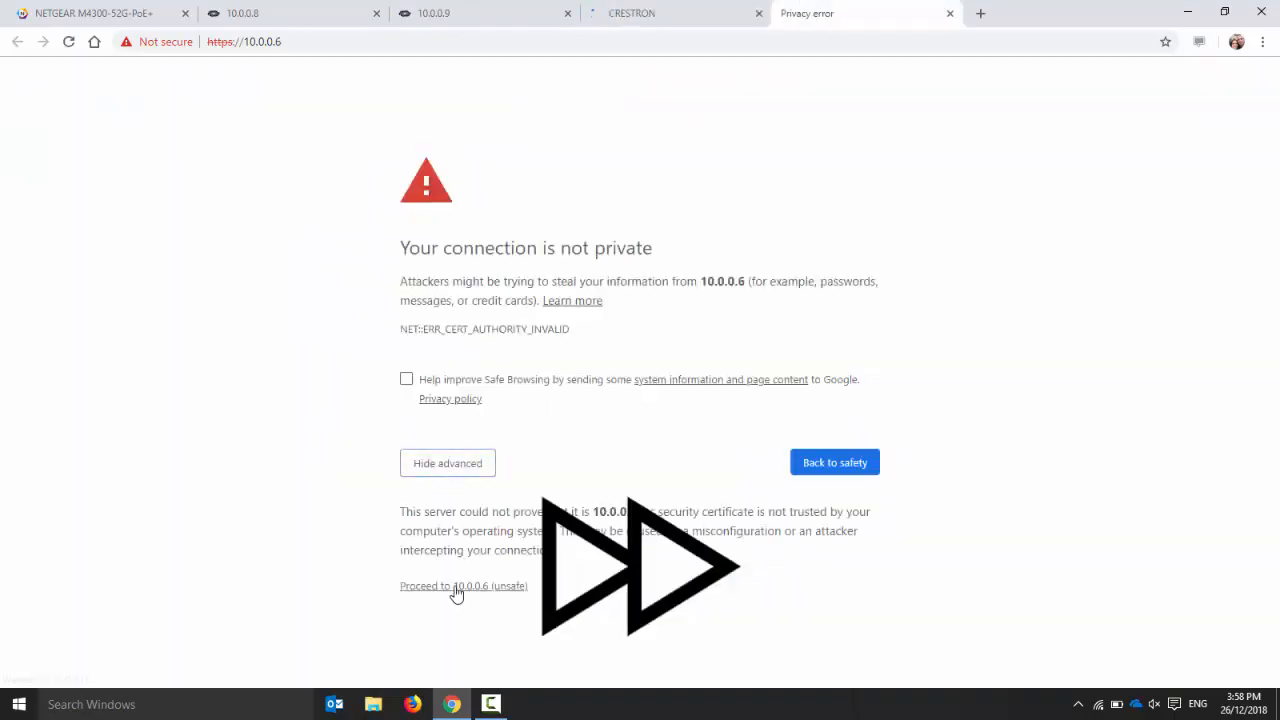
left_click(455, 593)
left_click(482, 290)
type("admin")
key("Tab")
type("admin")
key("Return")
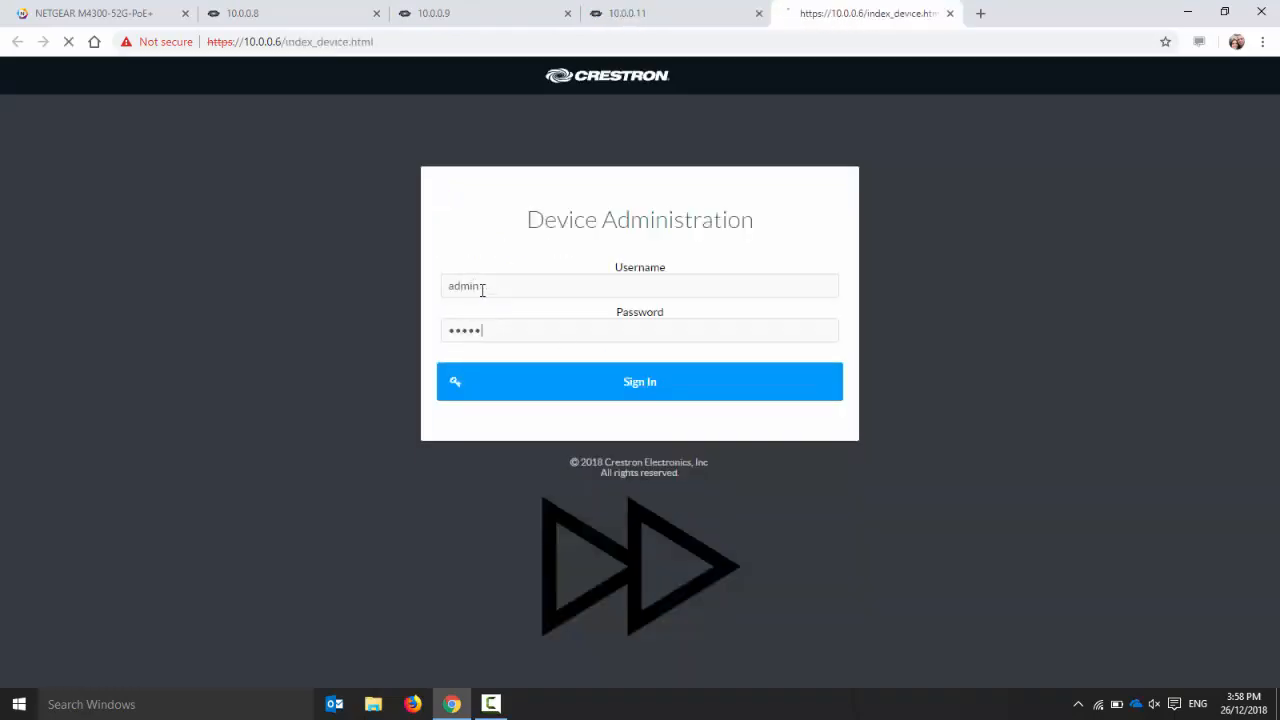
Set the stream mode of the device at 10.0.0.8 to Transmitter and accept its reboot
left_click(295, 16)
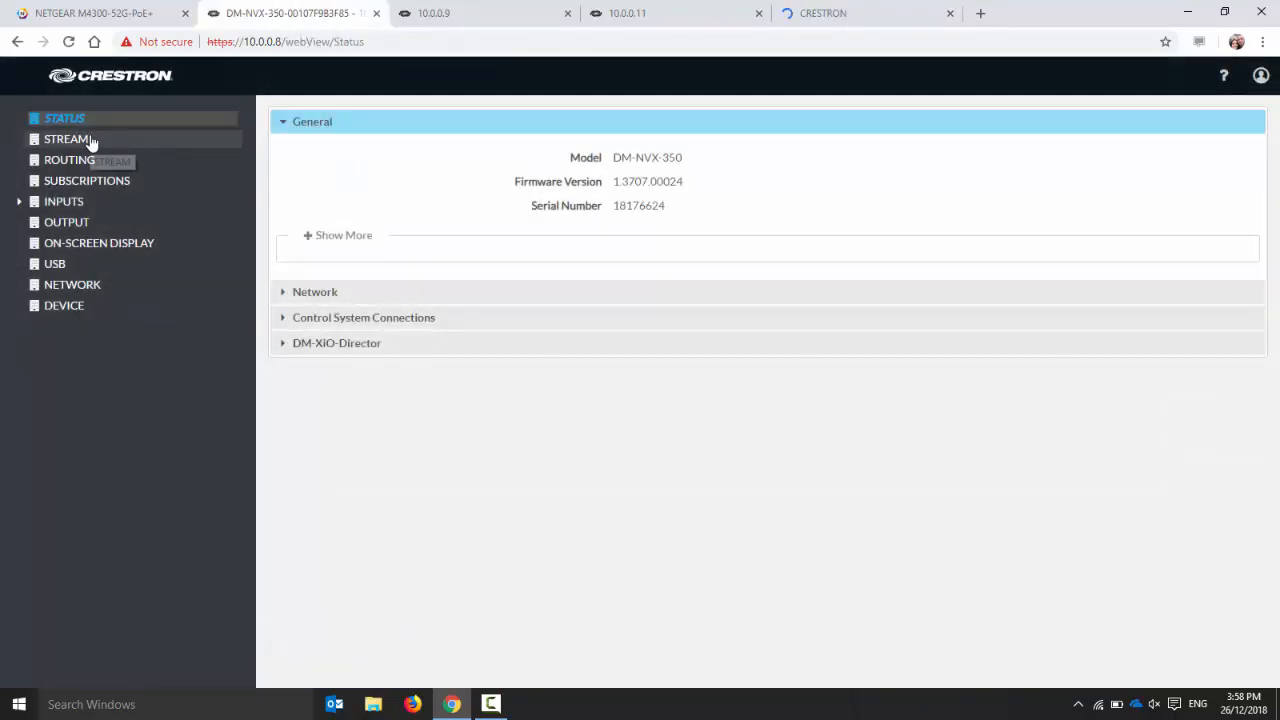
left_click(90, 140)
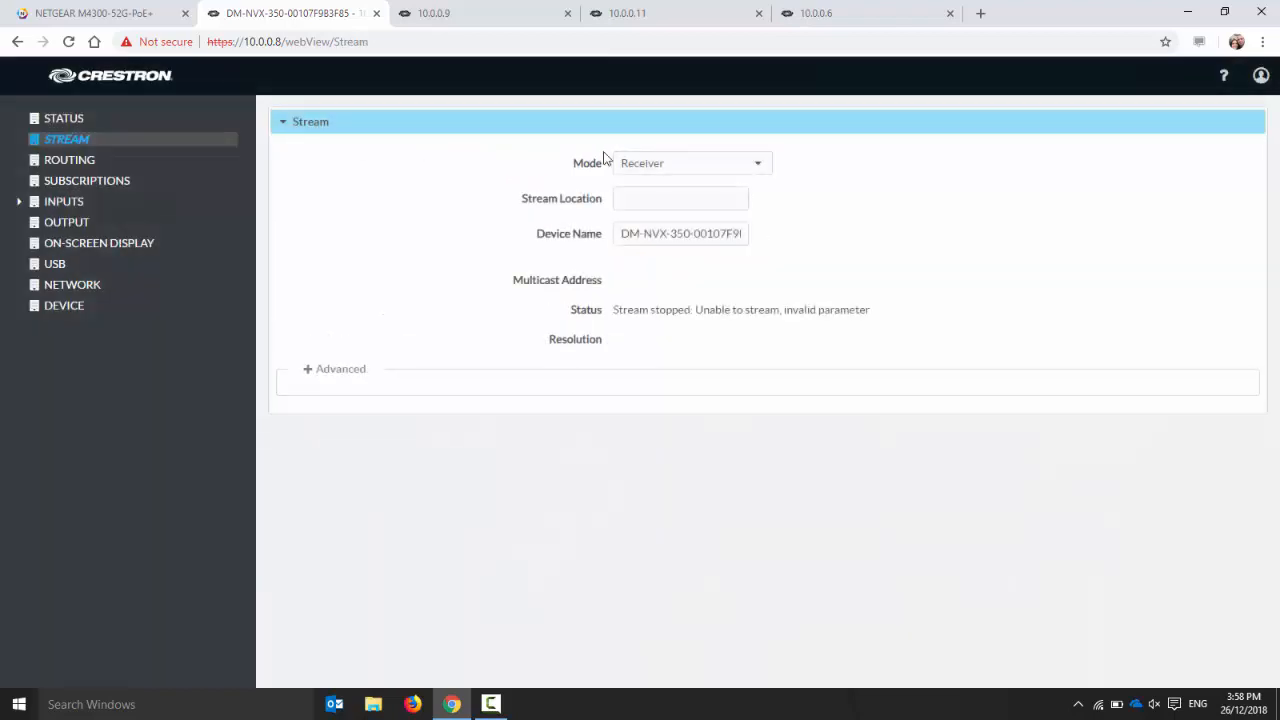
left_click(655, 166)
left_click(655, 212)
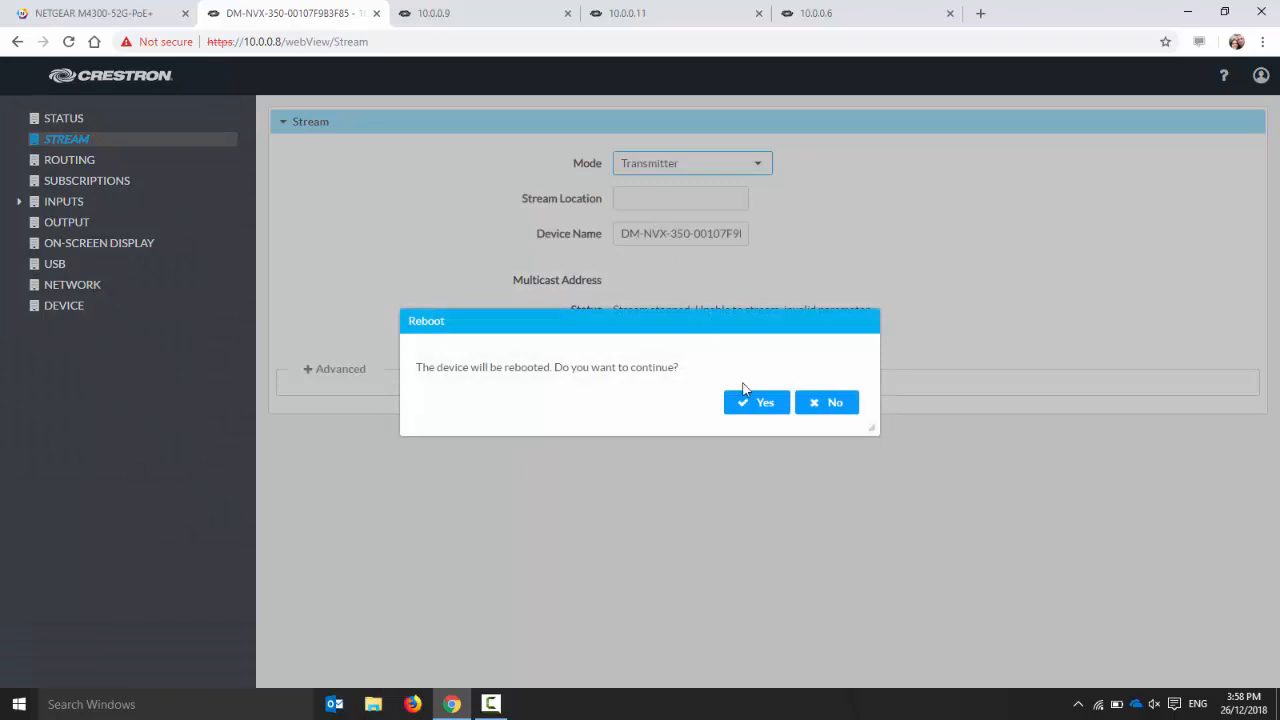
left_click(751, 405)
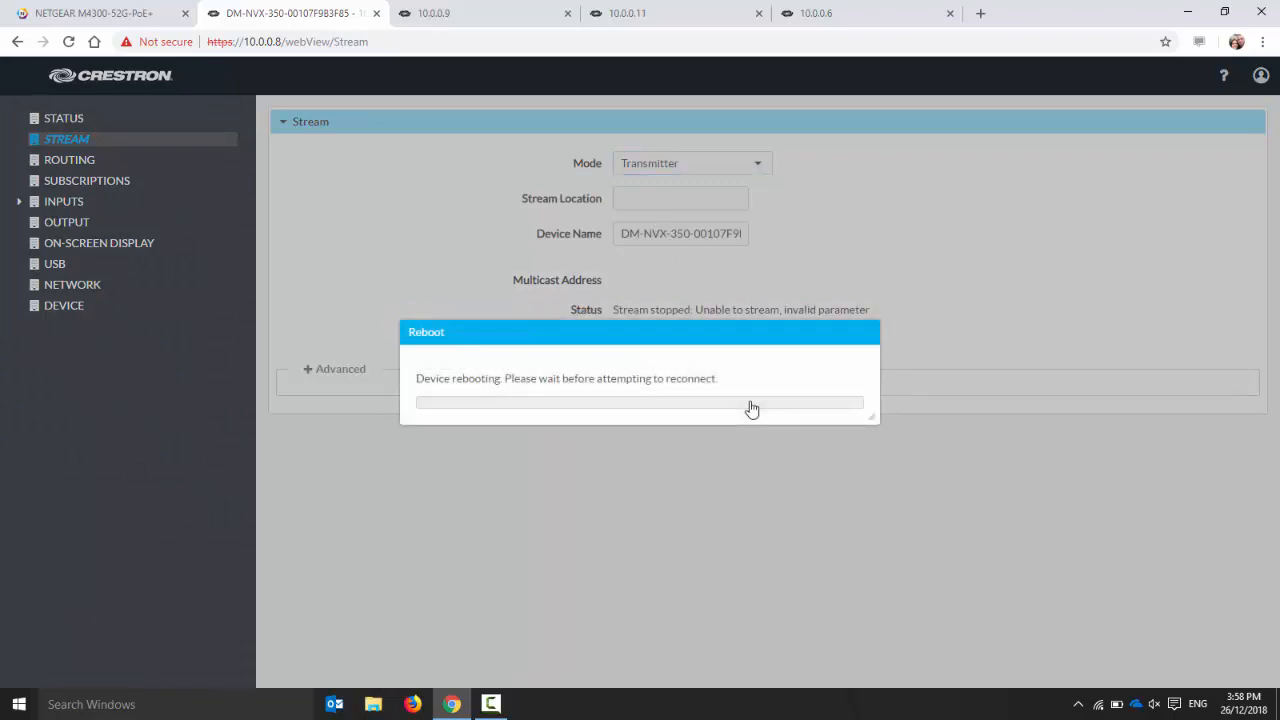
Set the stream mode of the device at 10.0.0.6 to Transmitter and accept its reboot
left_click(850, 20)
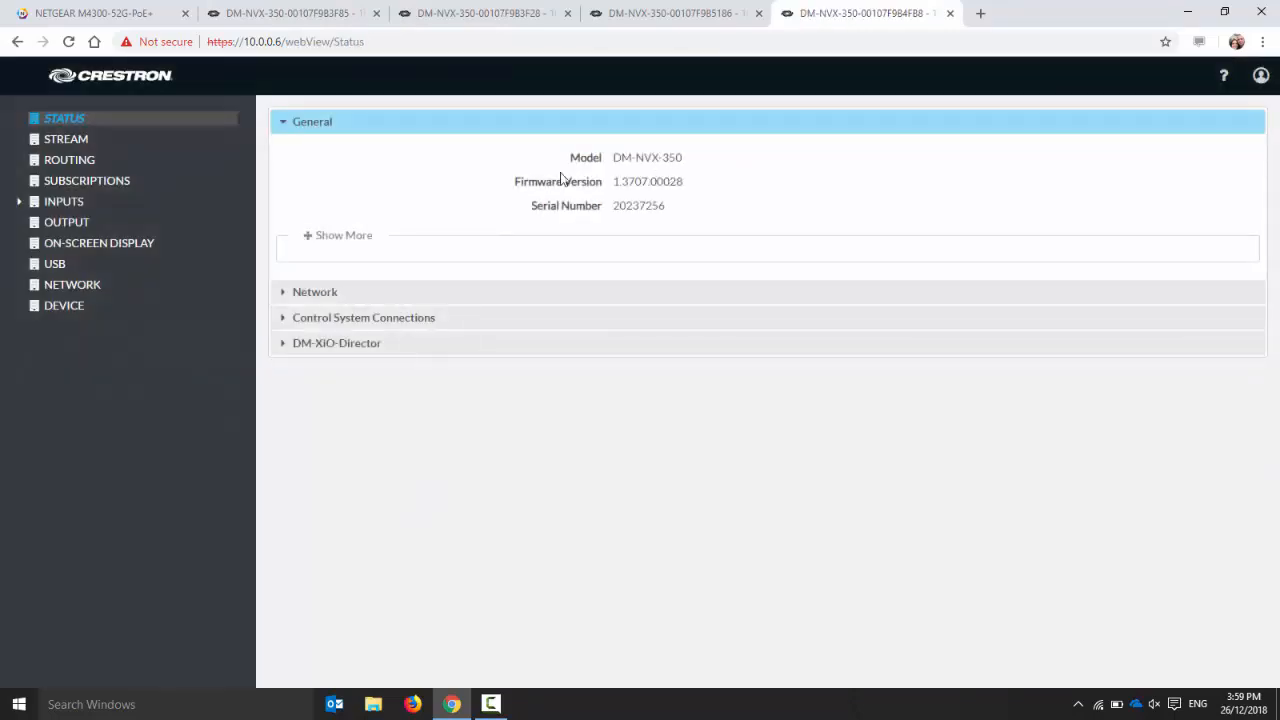
left_click(100, 141)
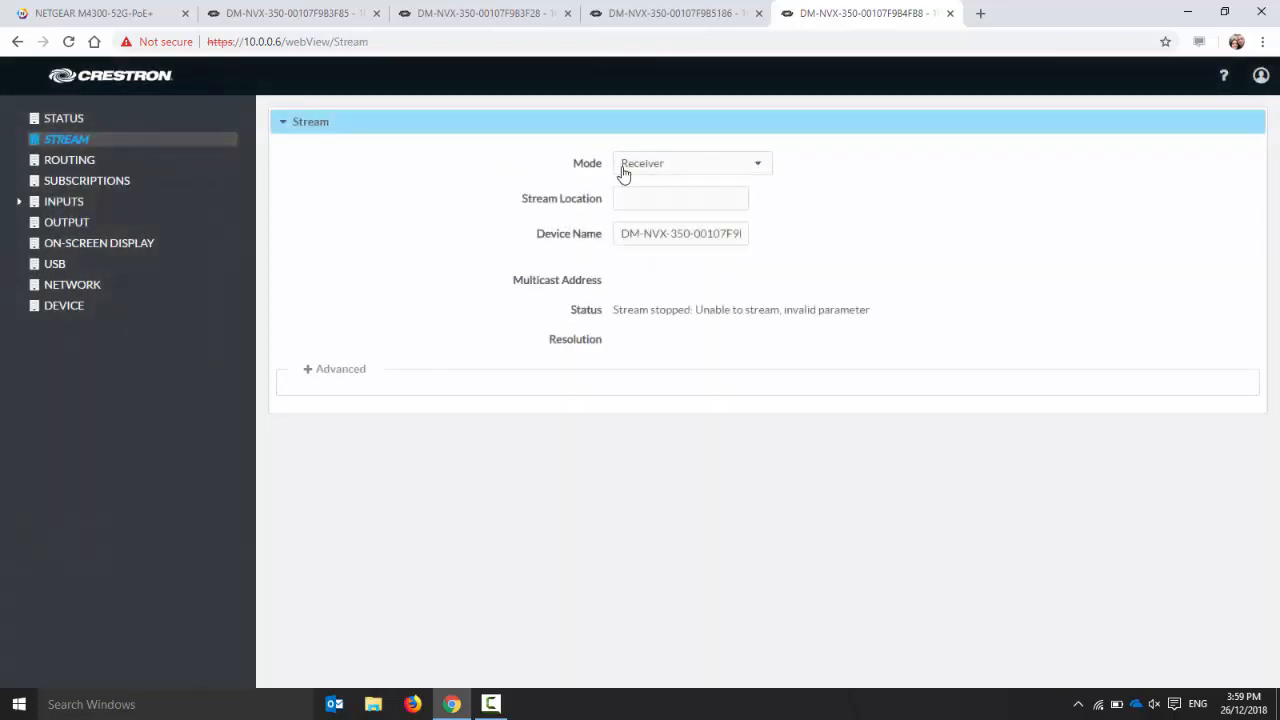
left_click(624, 166)
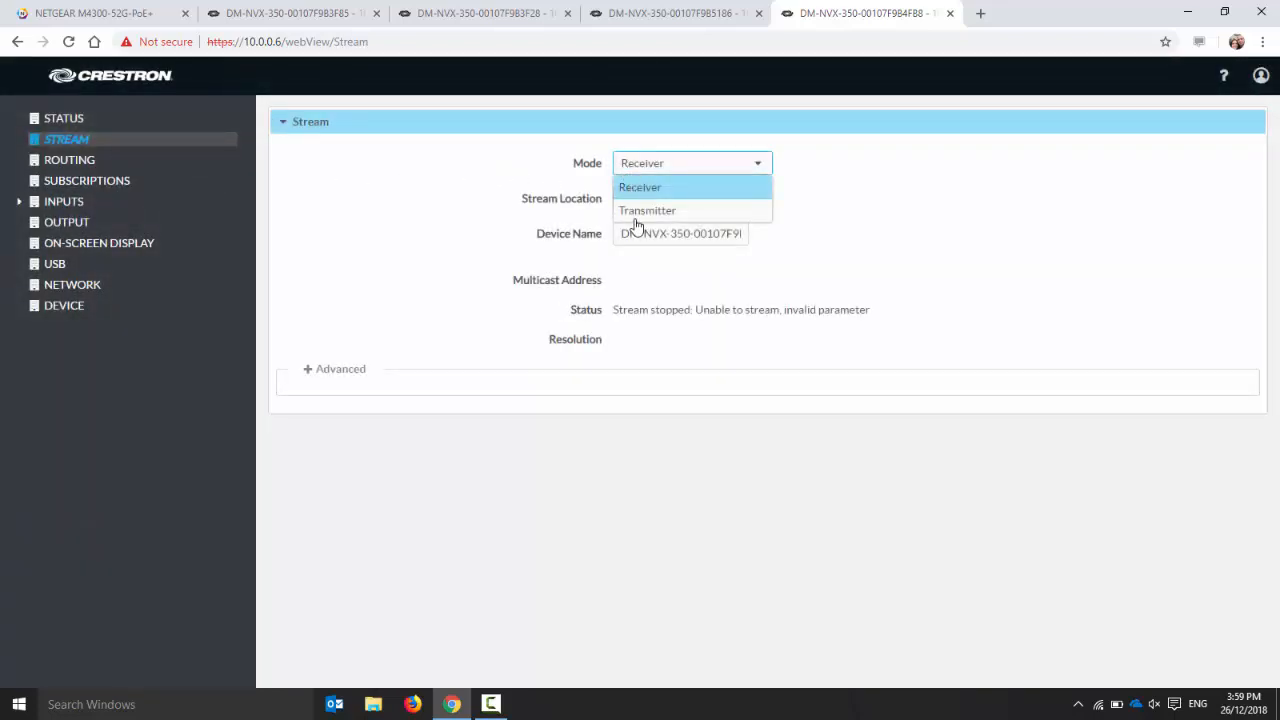
left_click(637, 212)
left_click(754, 403)
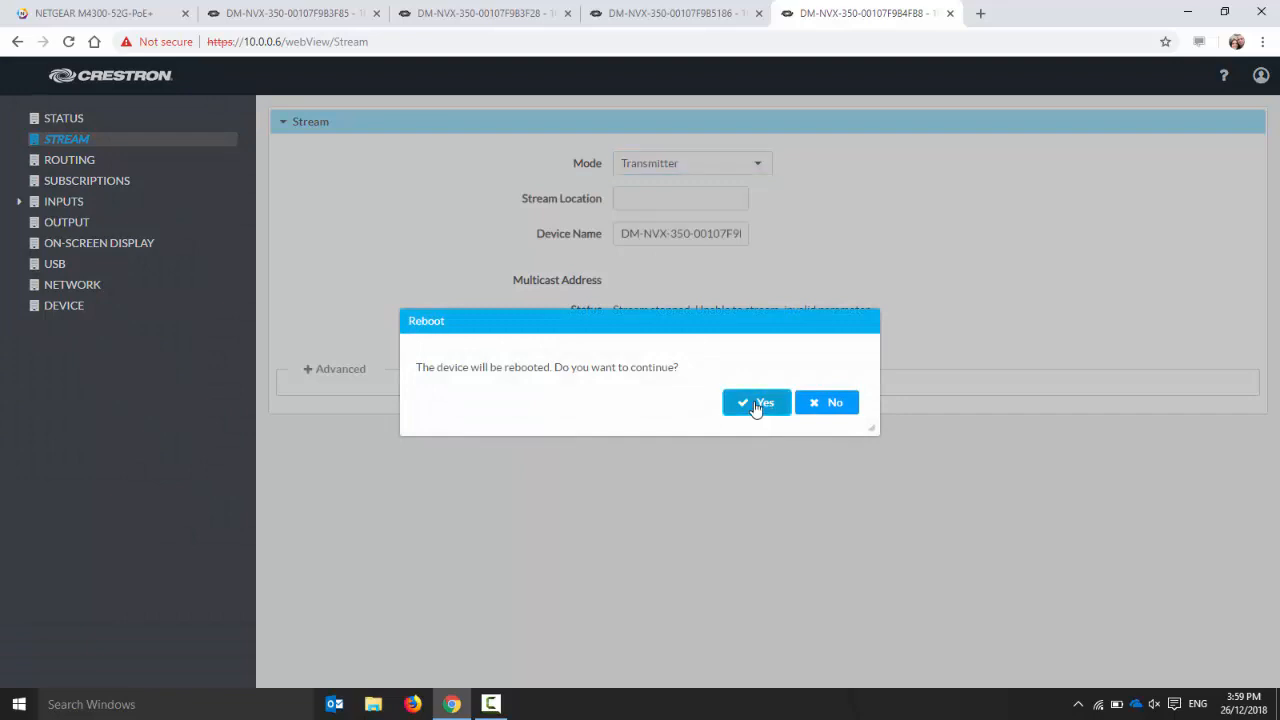
Check the reboot progress of 10.0.0.8 and reload the NETGEAR switch's LLDP remote device inventory
left_click(300, 15)
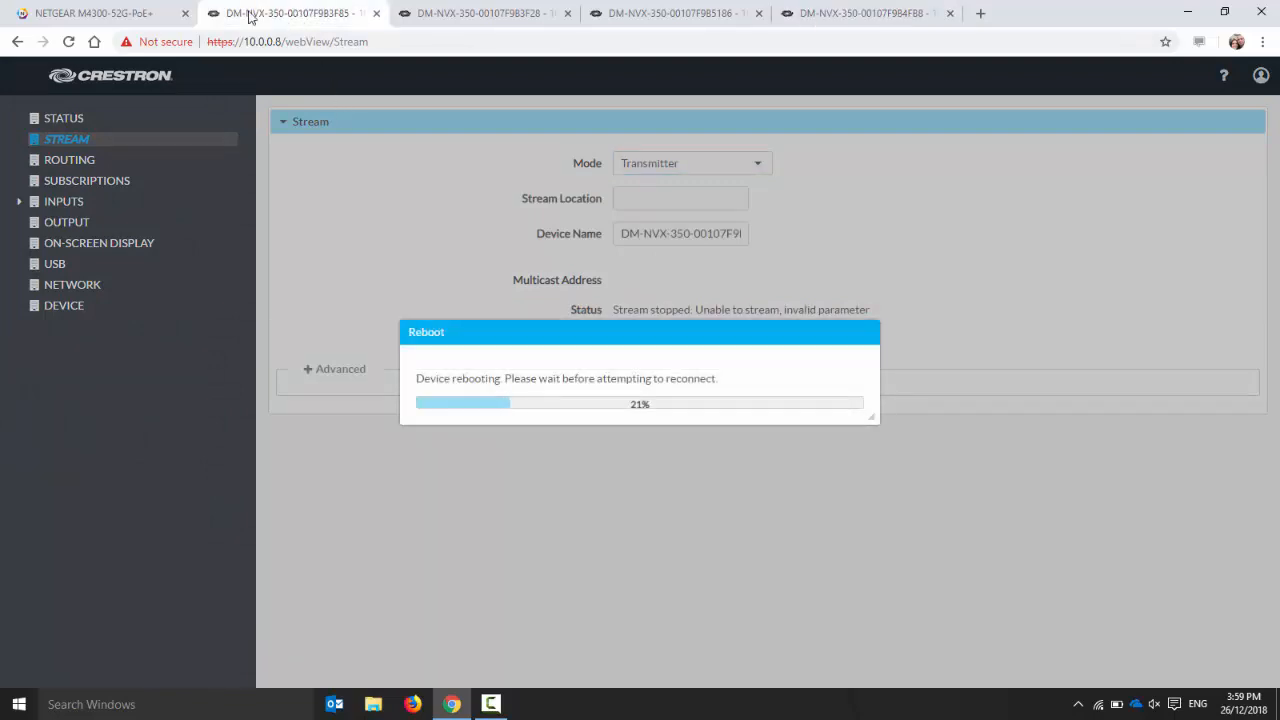
left_click(153, 15)
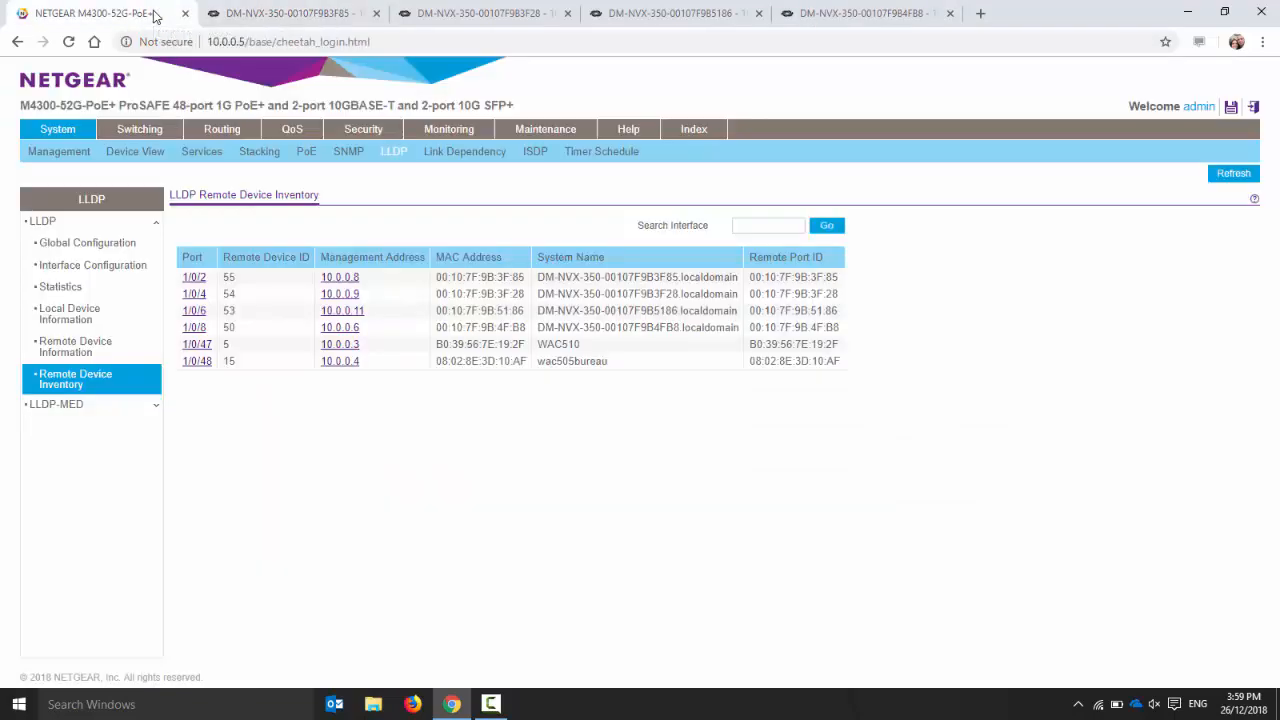
left_click(102, 385)
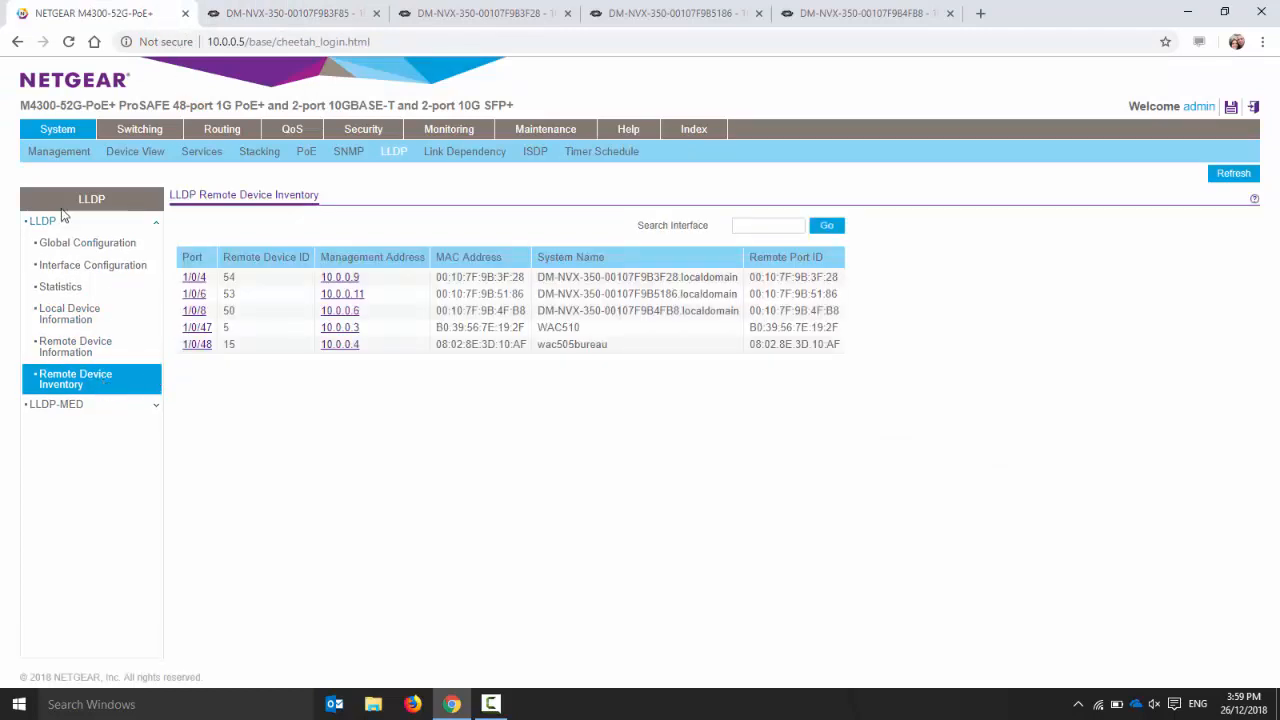
Review the switch's IGMP snooping settings, including the general, IGMP VLAN, querier and querier VLAN configuration
left_click(122, 134)
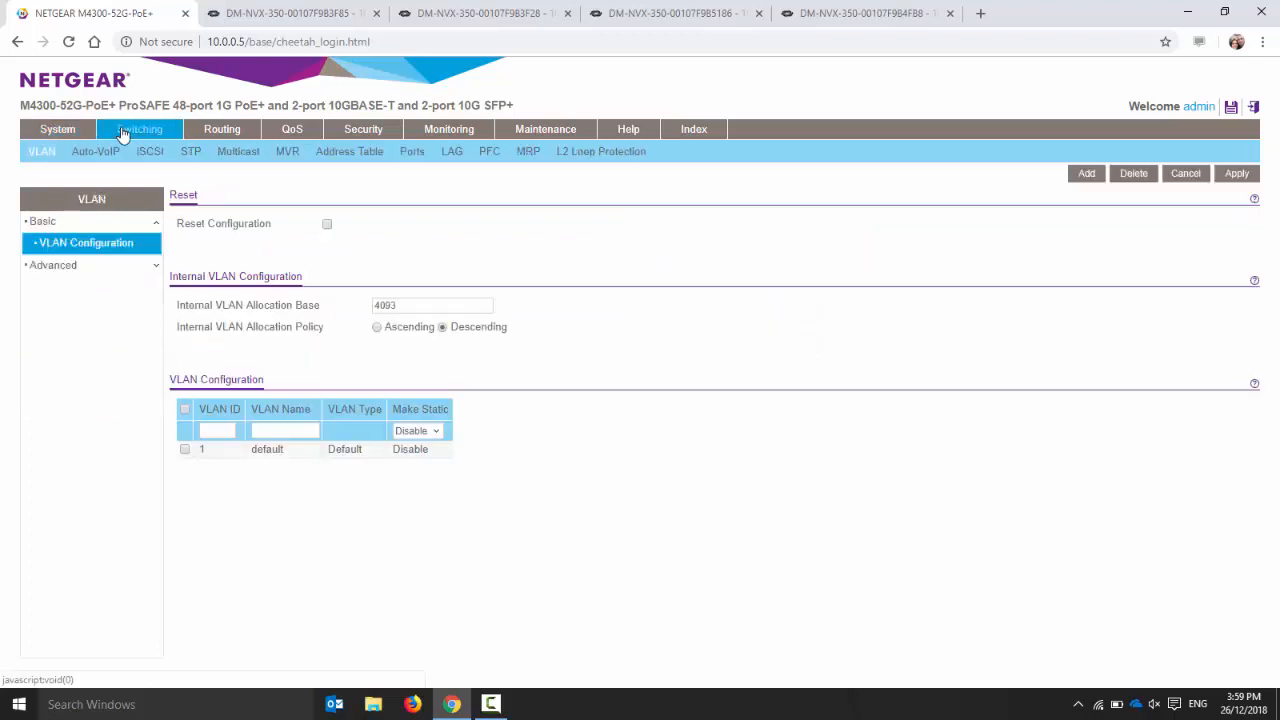
left_click(236, 154)
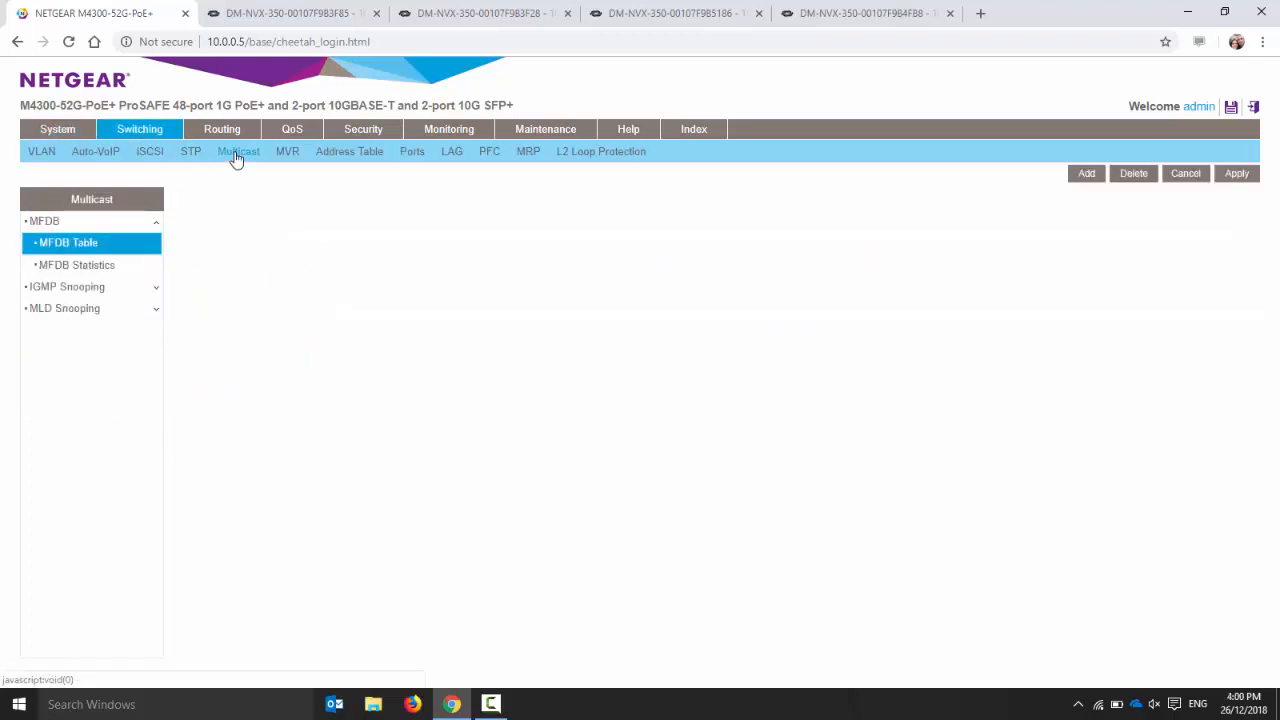
left_click(92, 292)
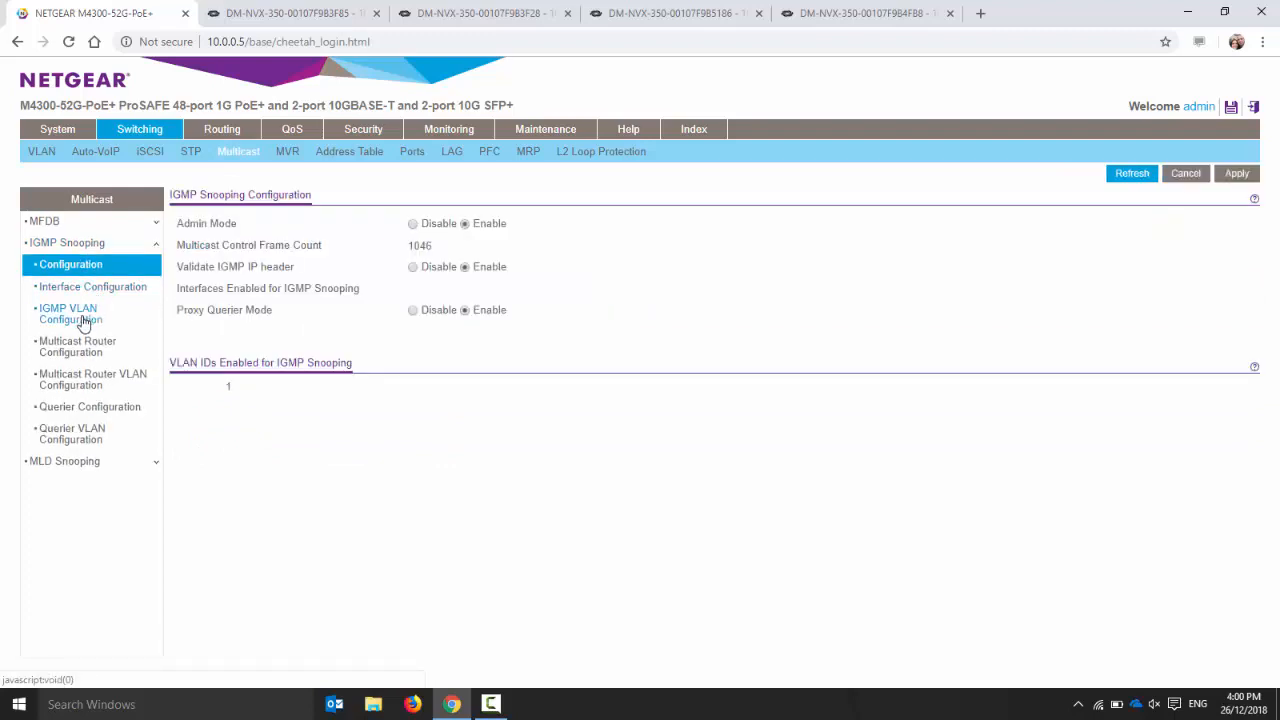
left_click(84, 323)
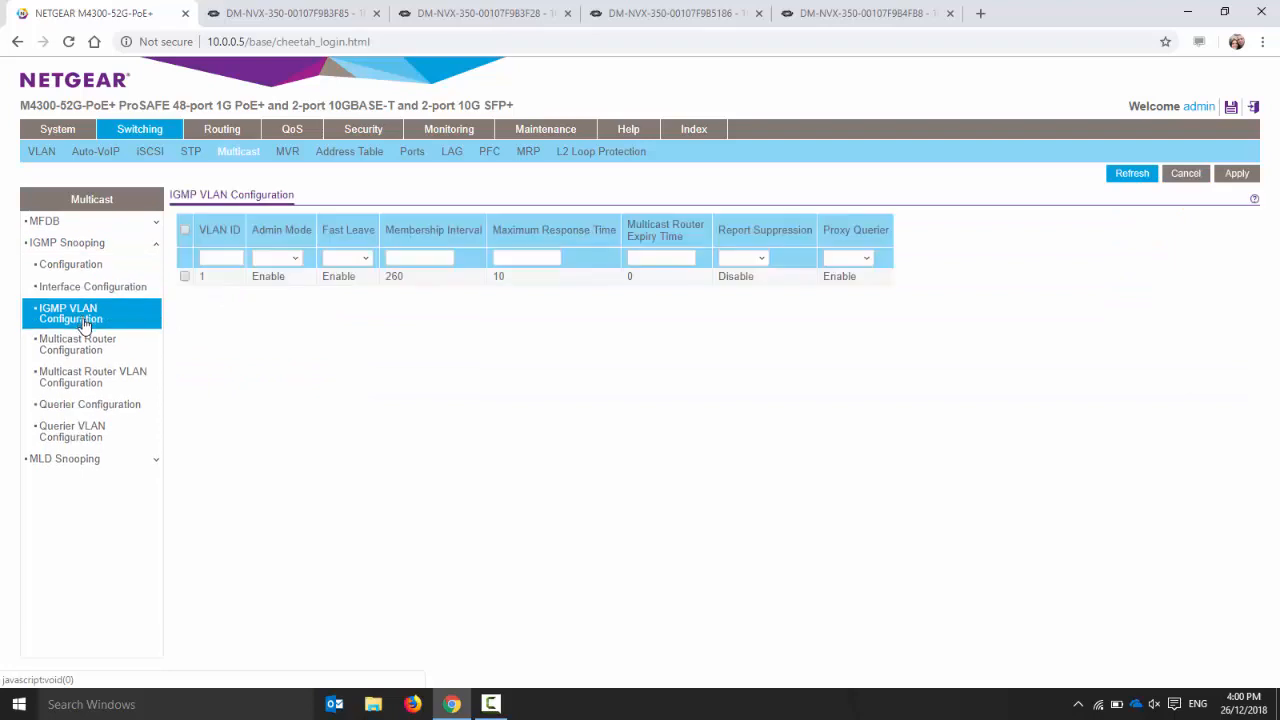
left_click(85, 406)
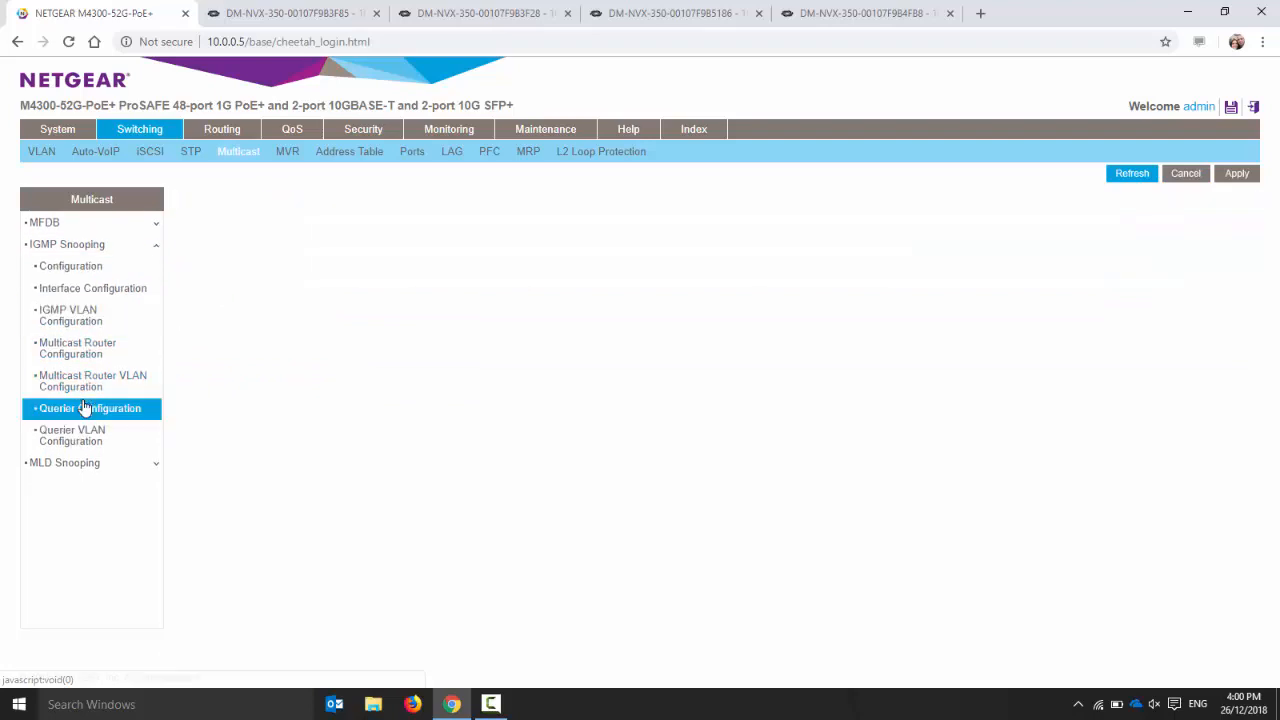
left_click(85, 435)
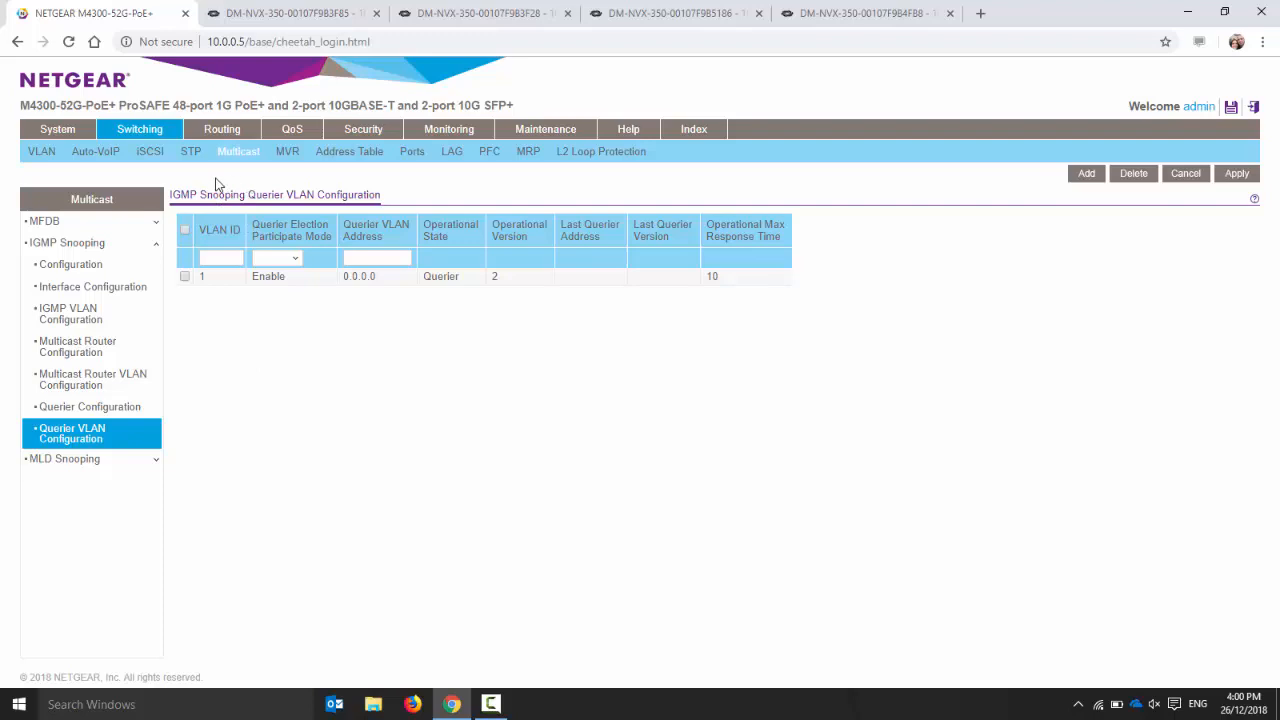
Examine the switch's advanced PoE port configuration, including each port's output power and delivery status
left_click(66, 132)
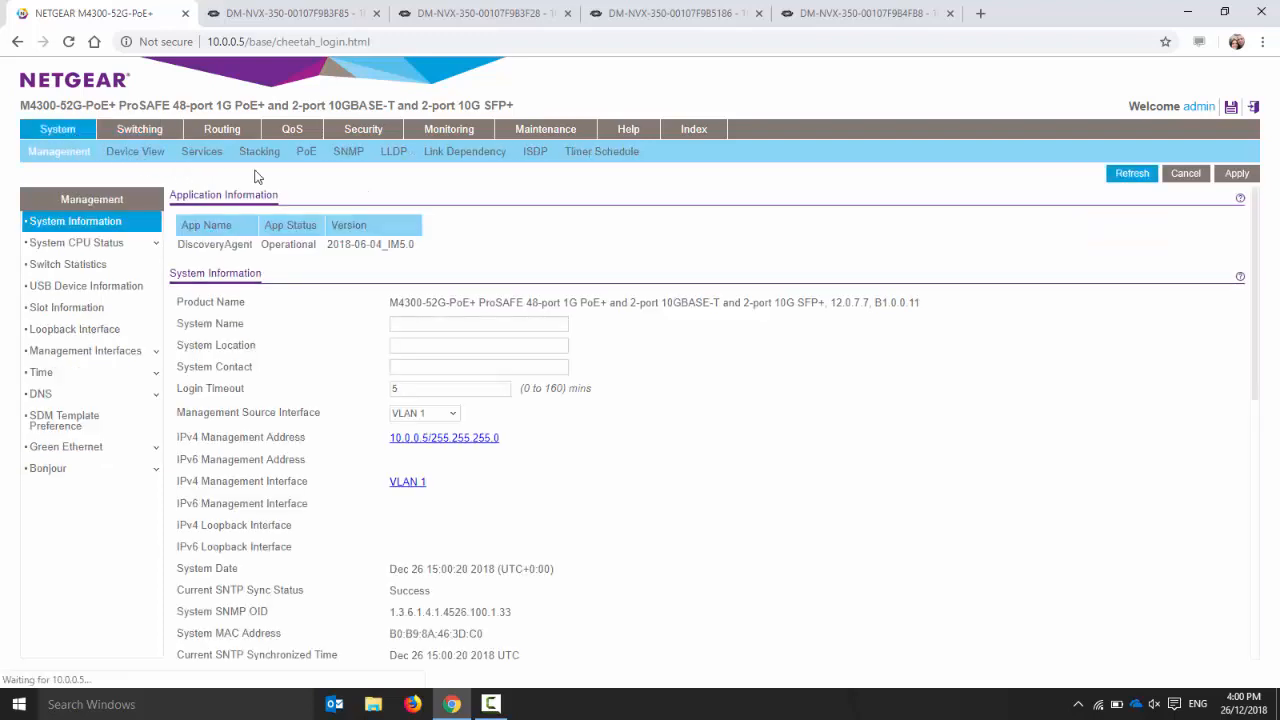
left_click(305, 158)
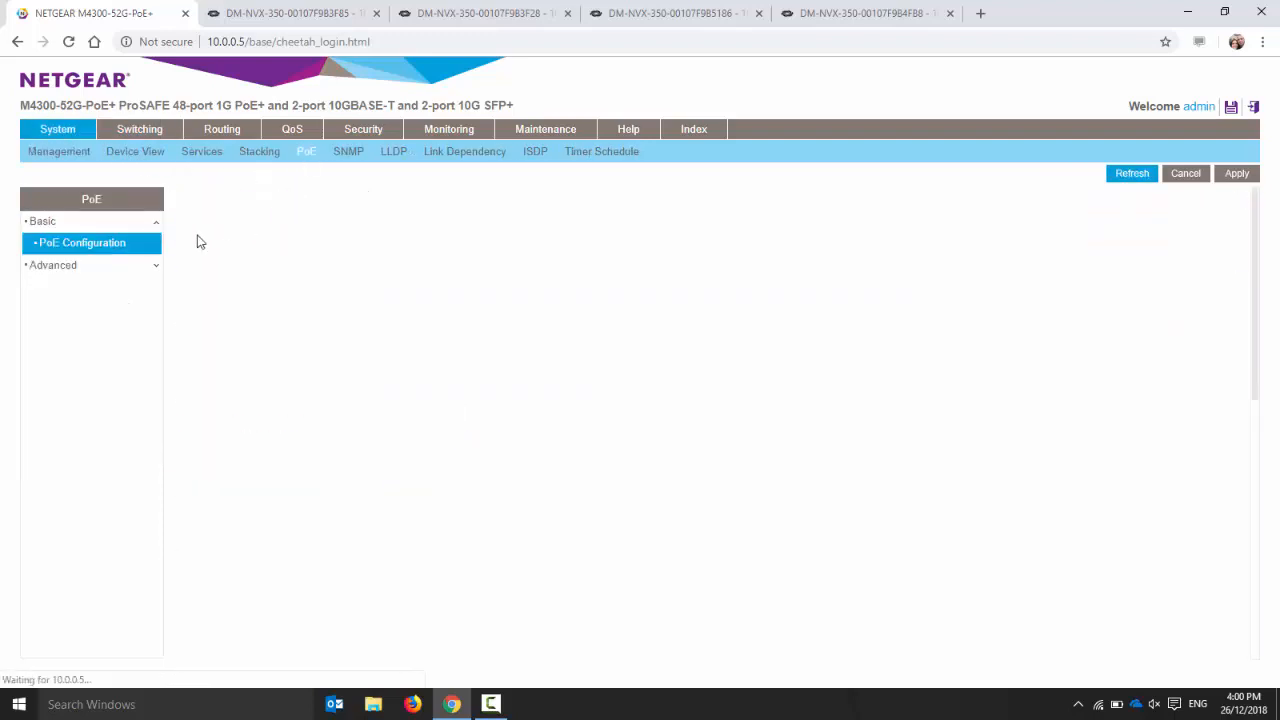
left_click(57, 266)
left_click(76, 291)
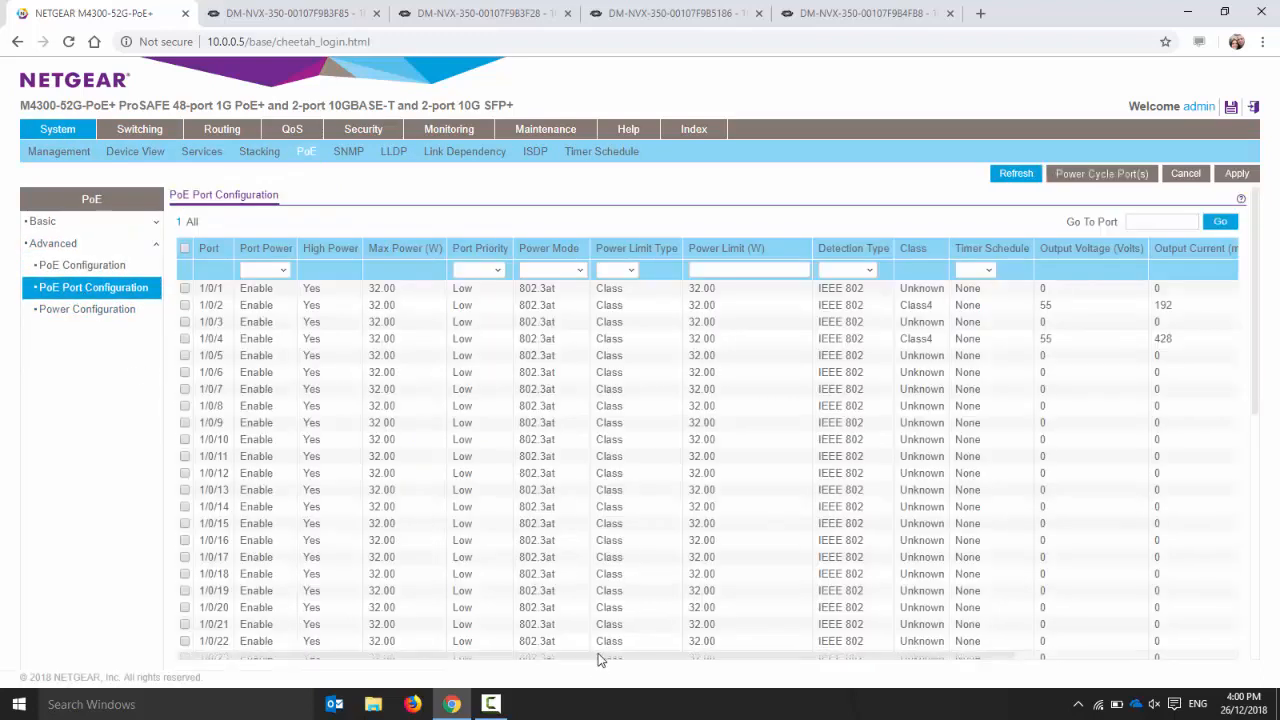
left_click_drag(598, 655, 742, 665)
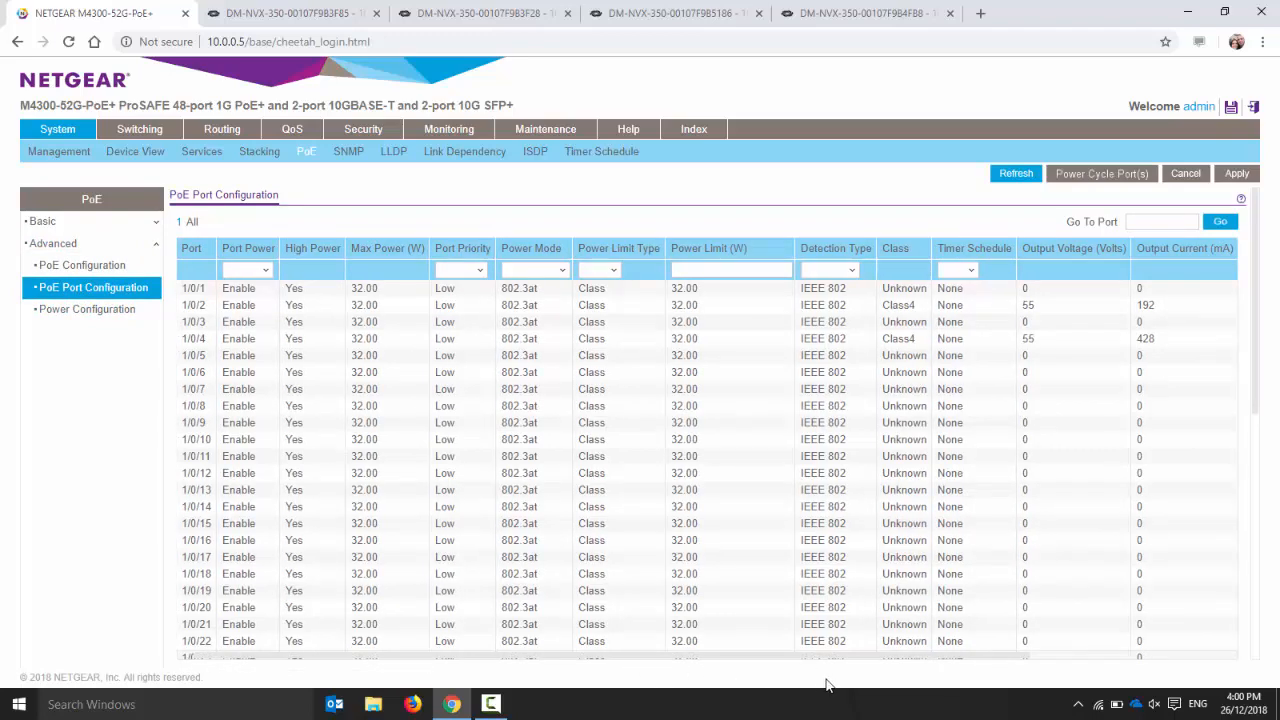
left_click_drag(845, 665, 863, 660)
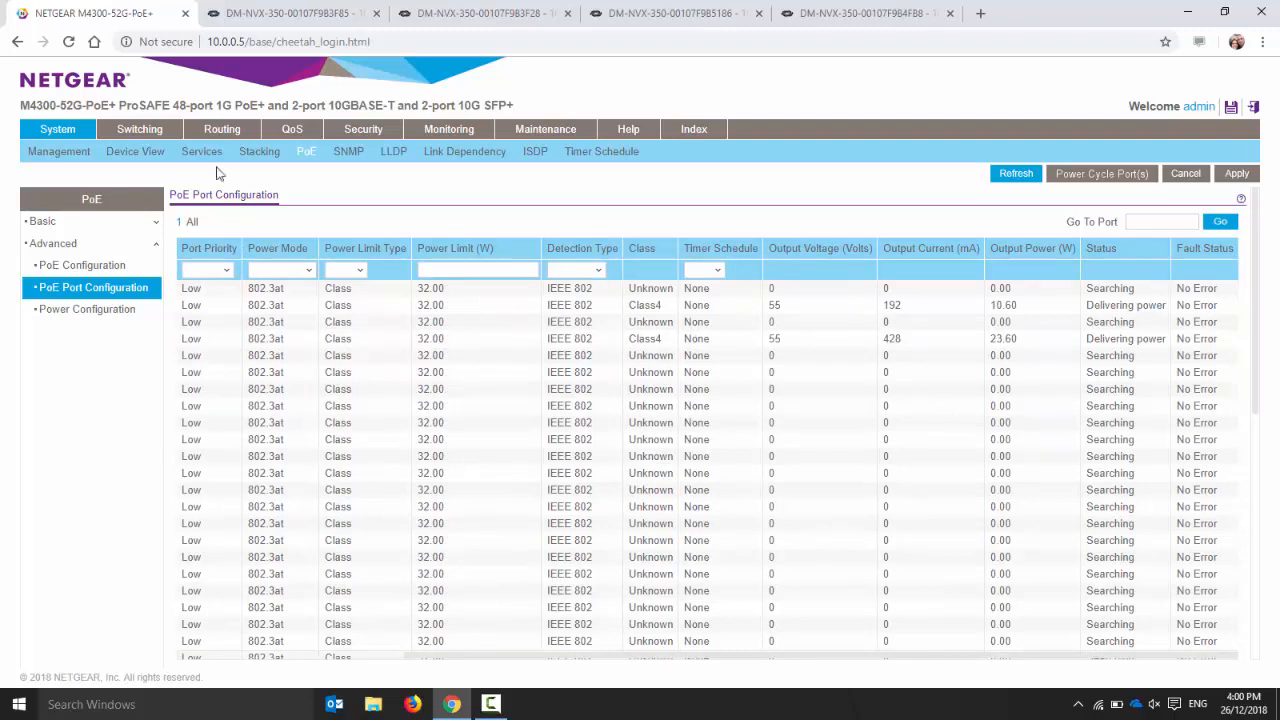
Return to the rebooted device at 10.0.0.8 and sign in with the administrator username and password
left_click(280, 13)
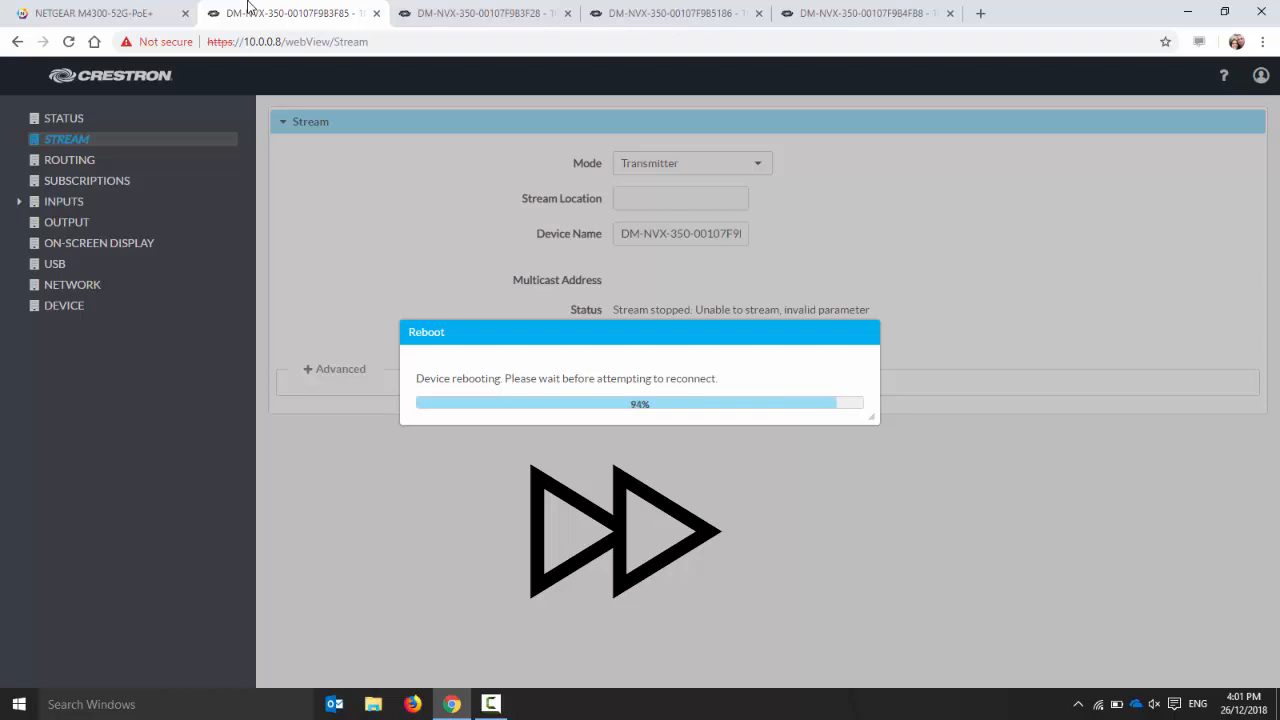
type("admin")
key("Tab")
type("admin")
key("Return")
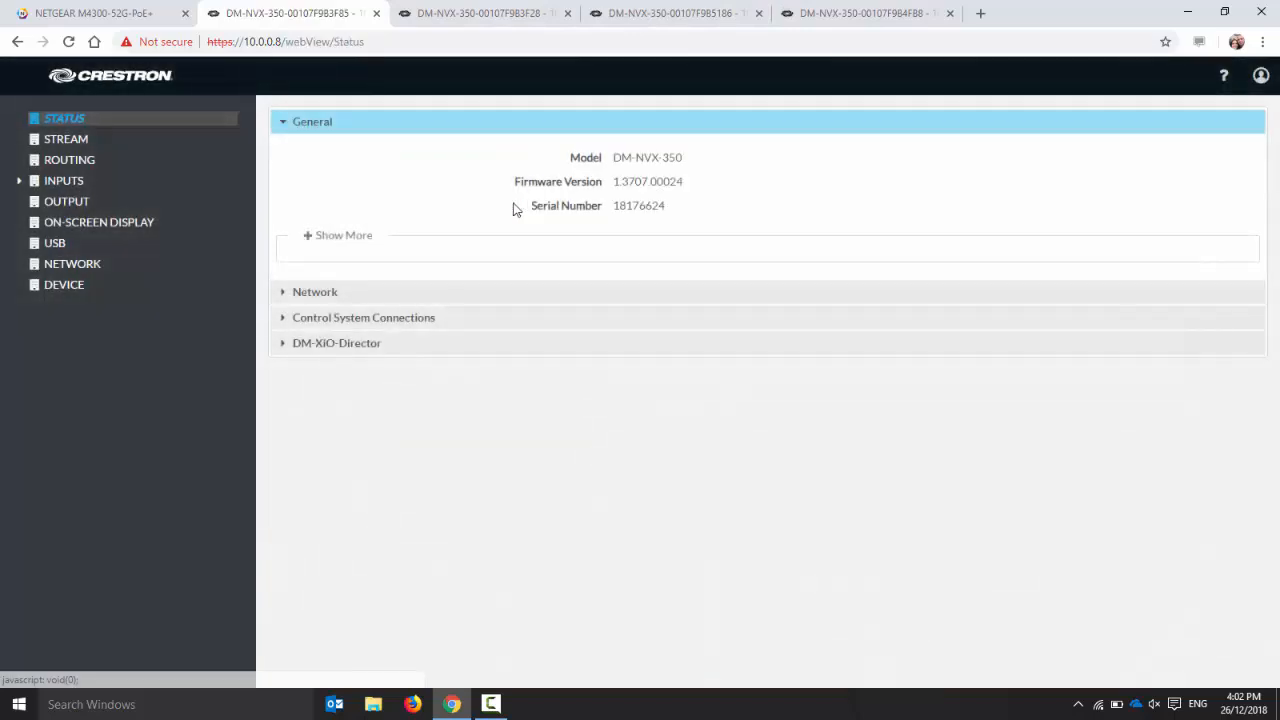
Set the multicast address of the 10.0.0.8 transmitter's stream to 229.0.0.2
left_click(110, 141)
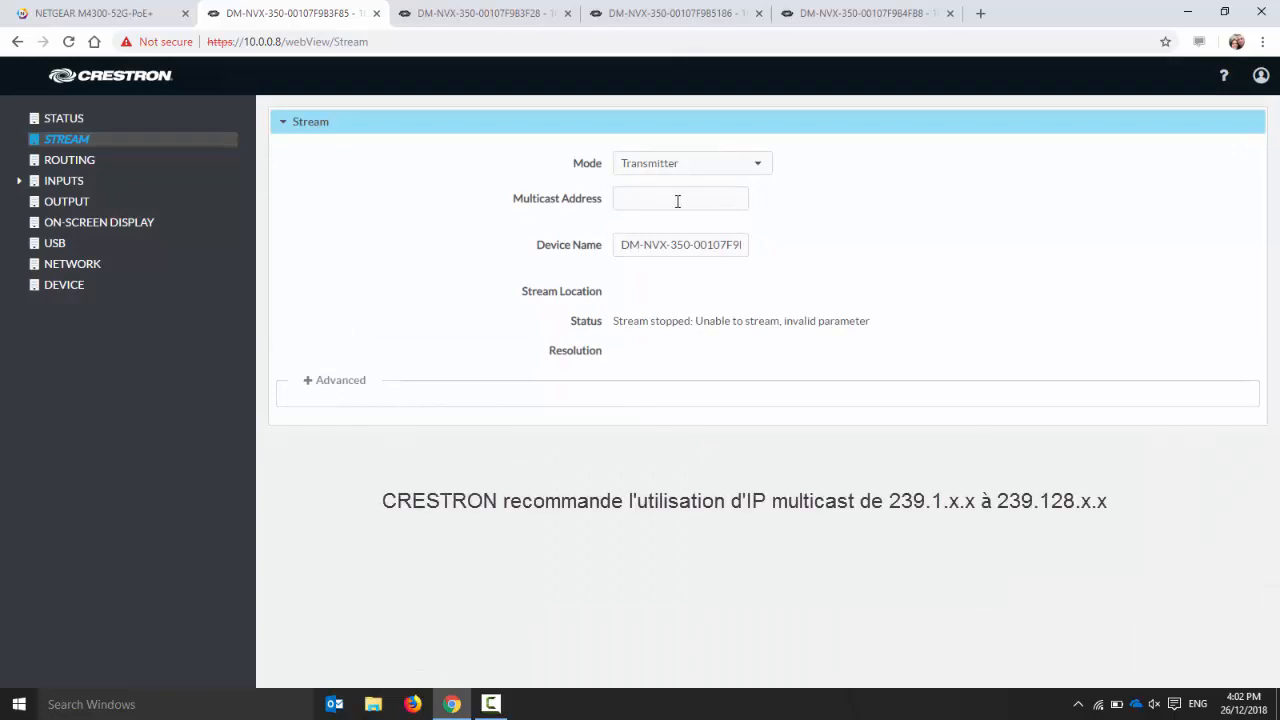
left_click(677, 201)
type("229")
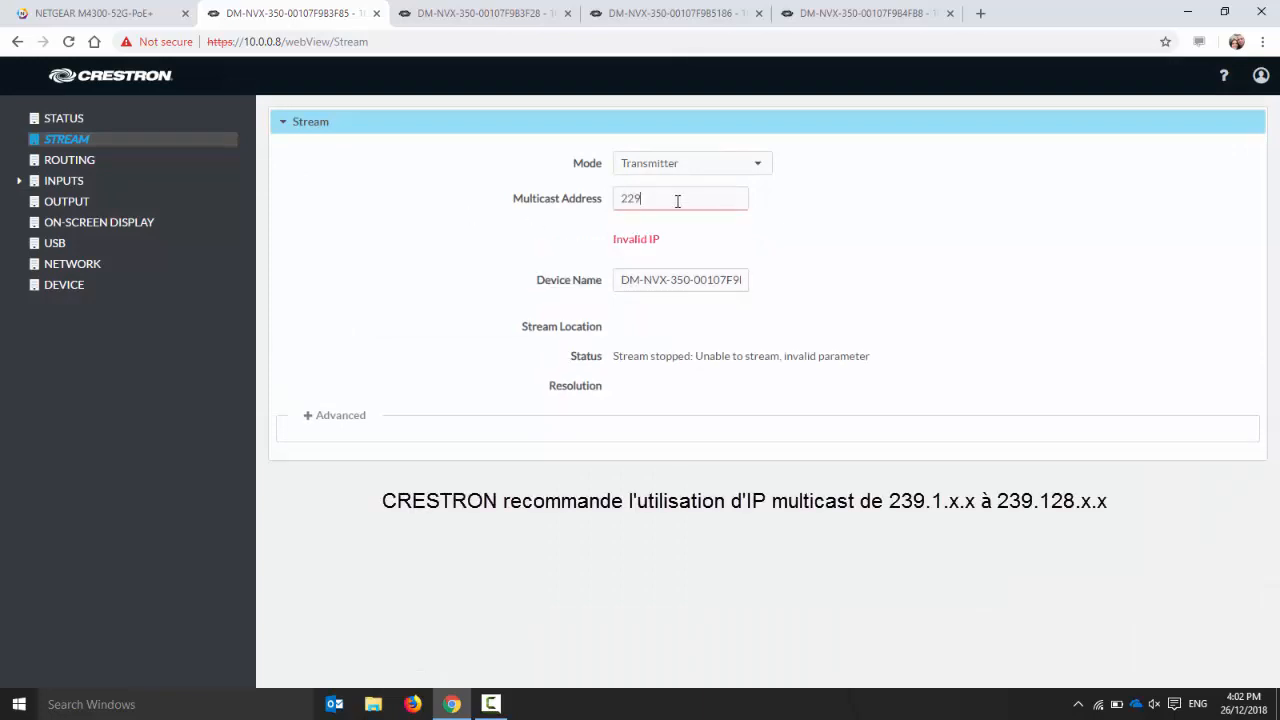
type(".0.0.2")
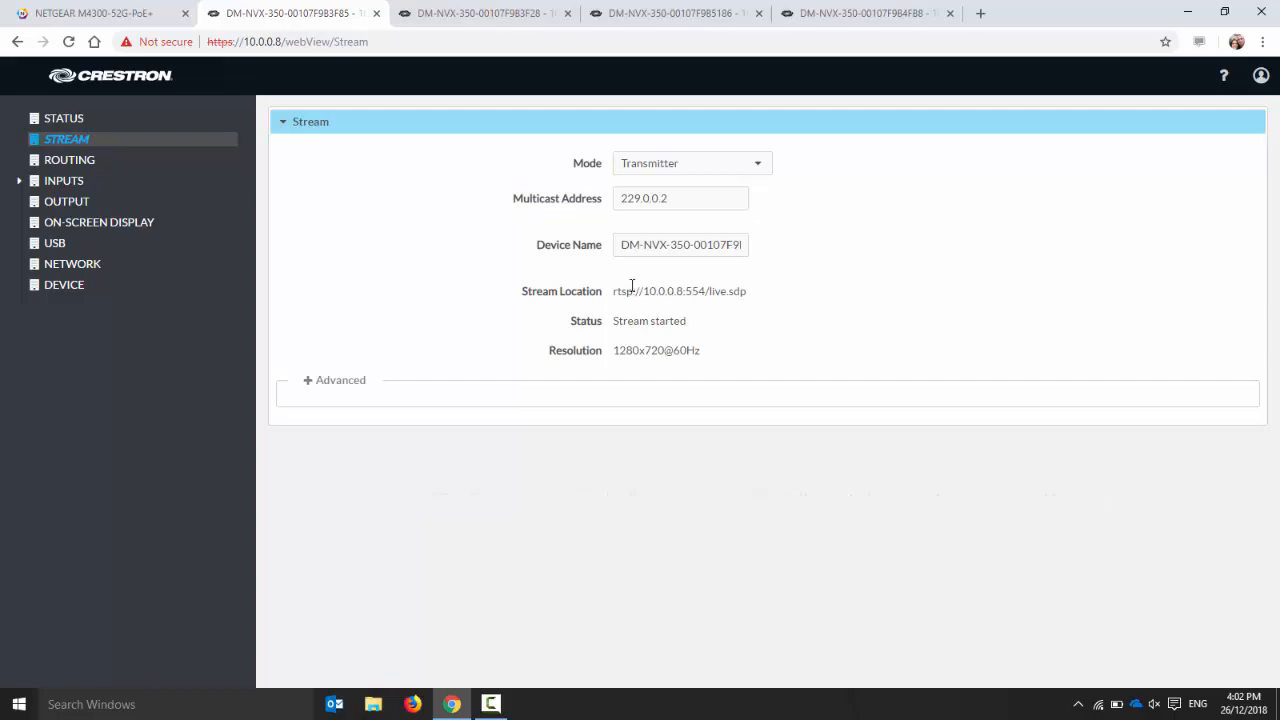
Copy the 10.0.0.8 transmitter's stream location, rtsp://10.0.0.8:554/live.sdp, into the stream location of the receiver at 10.0.0.9
left_click_drag(614, 290, 746, 291)
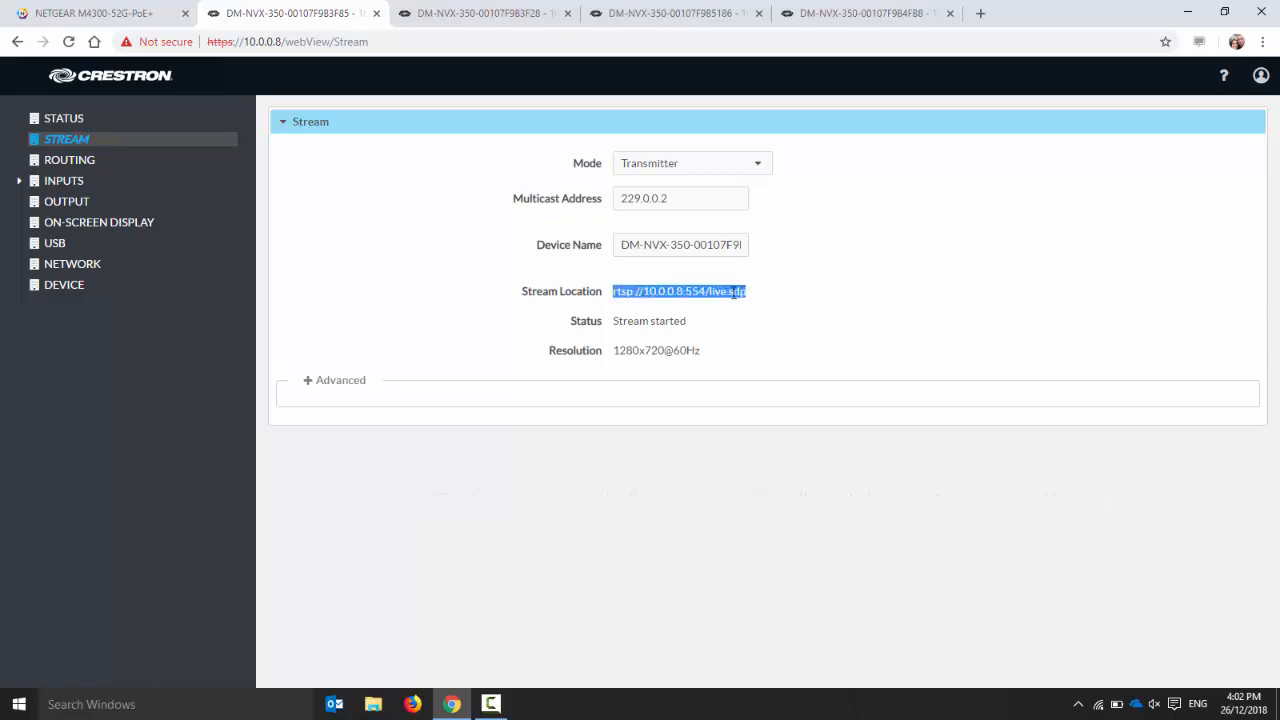
right_click(744, 304)
left_click(748, 305)
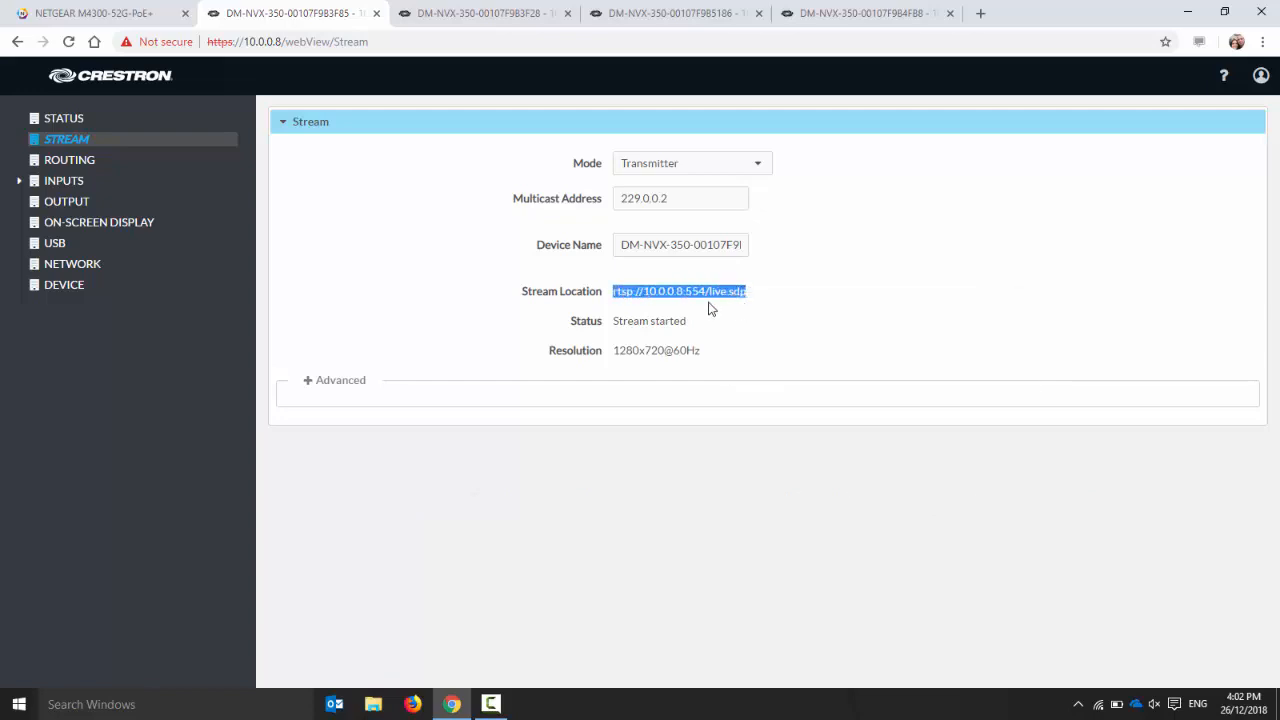
left_click(443, 12)
left_click(65, 141)
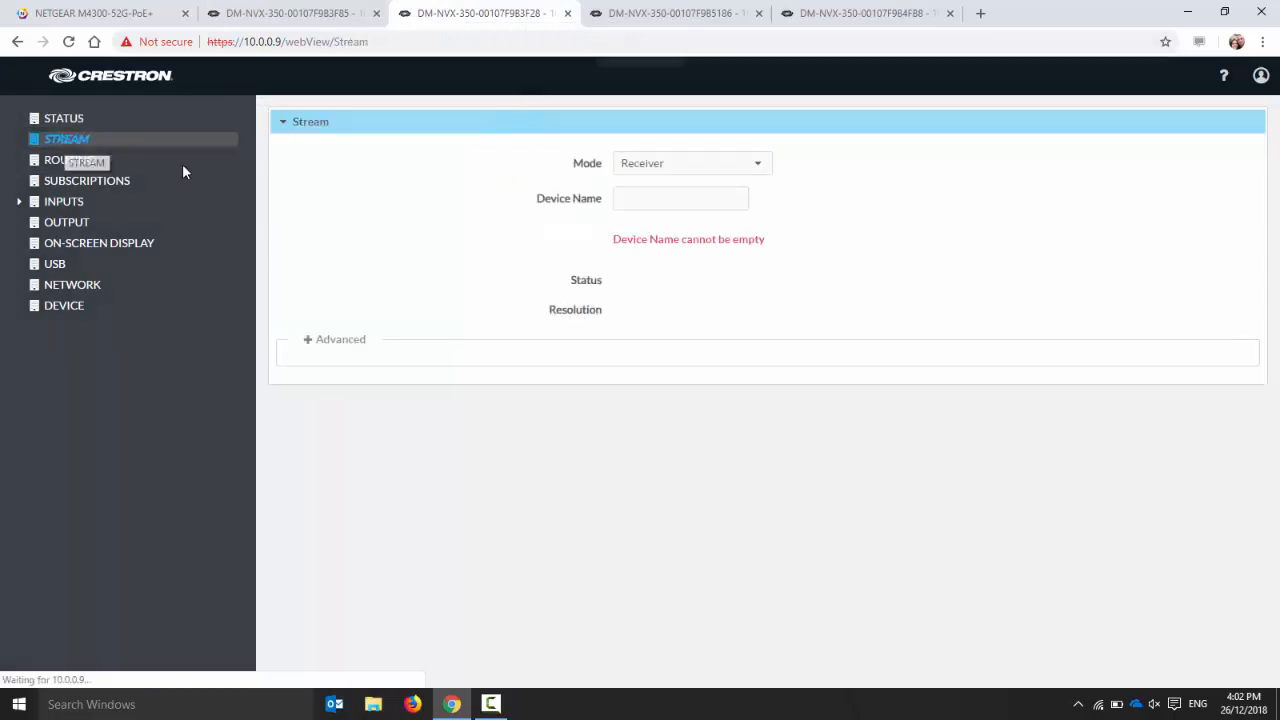
left_click(636, 197)
right_click(636, 197)
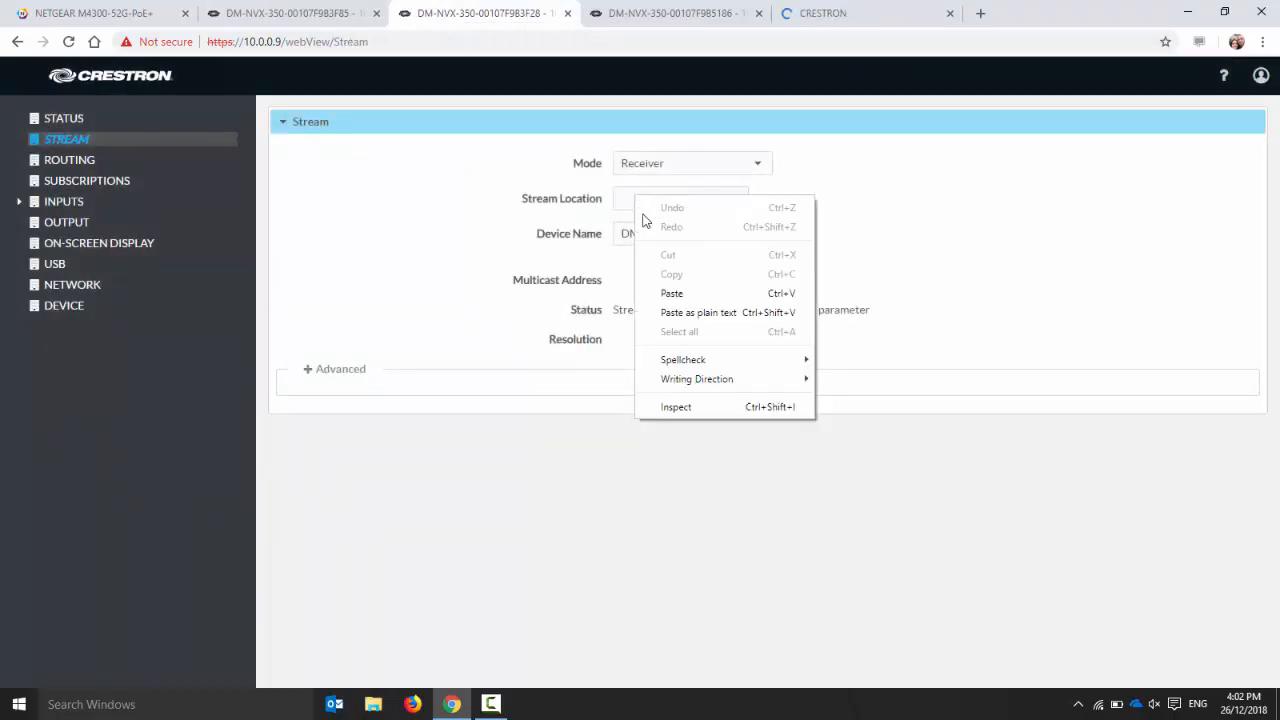
left_click(669, 291)
left_click(855, 250)
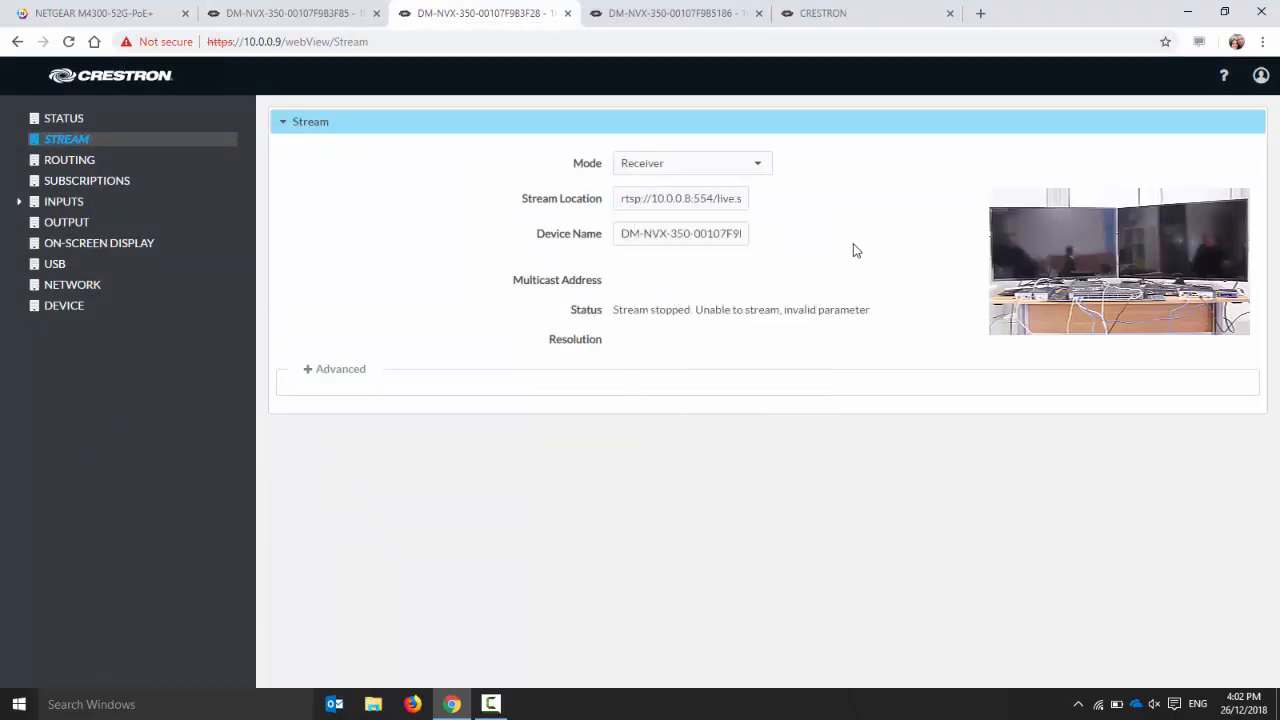
Go to the device at 10.0.0.6 and sign in with the administrator username and password
left_click(843, 19)
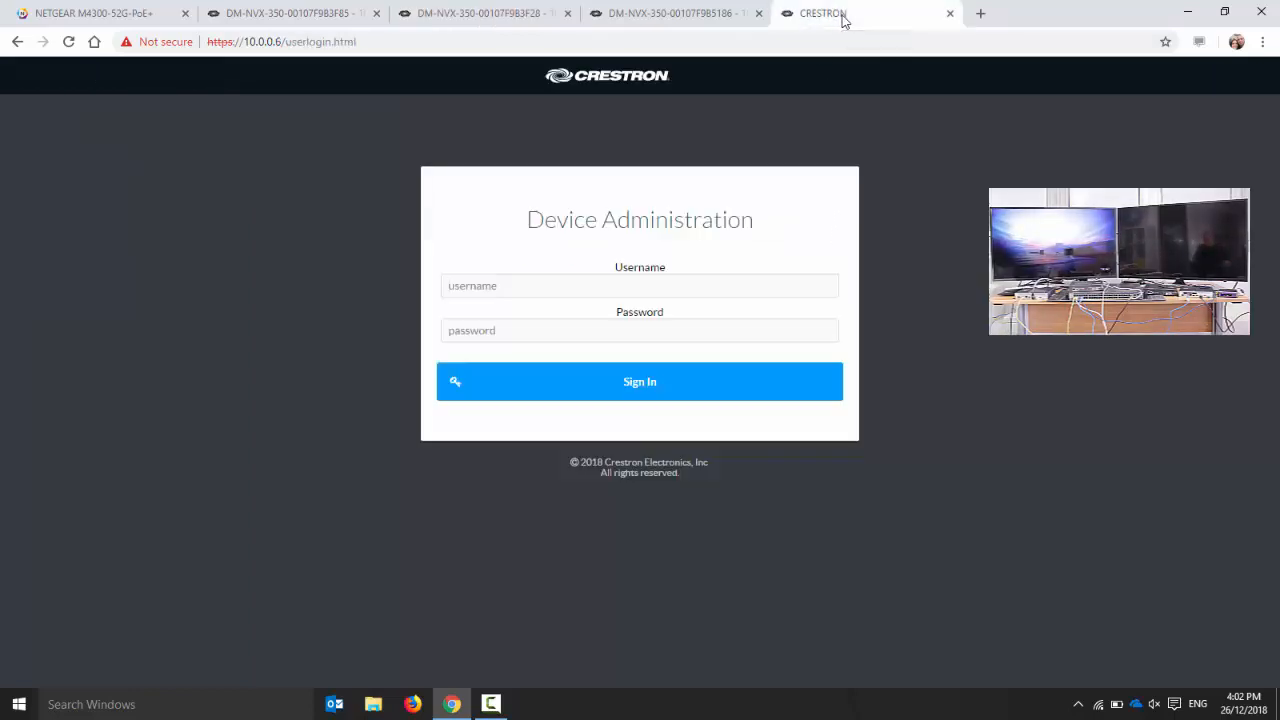
left_click(582, 291)
type("admin")
key("Tab")
type("admin")
key("Return")
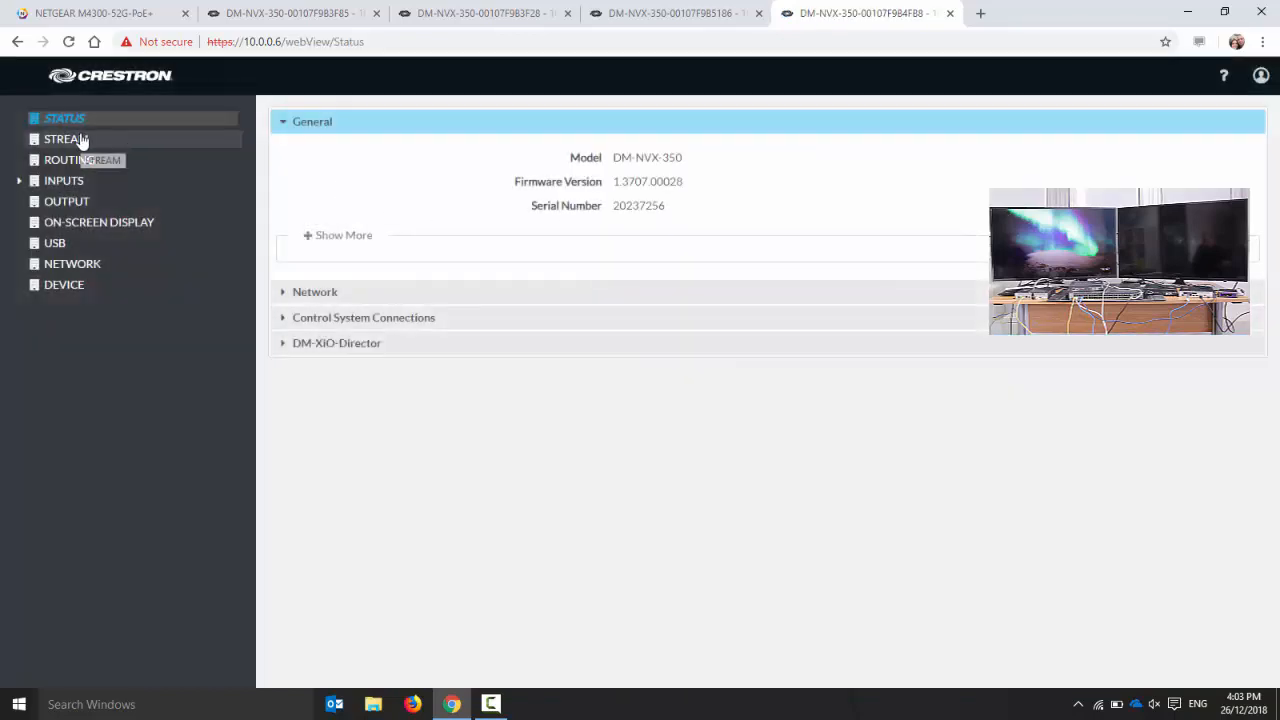
Set the multicast address of the 10.0.0.6 transmitter's stream to 229.0.0.4
left_click(83, 142)
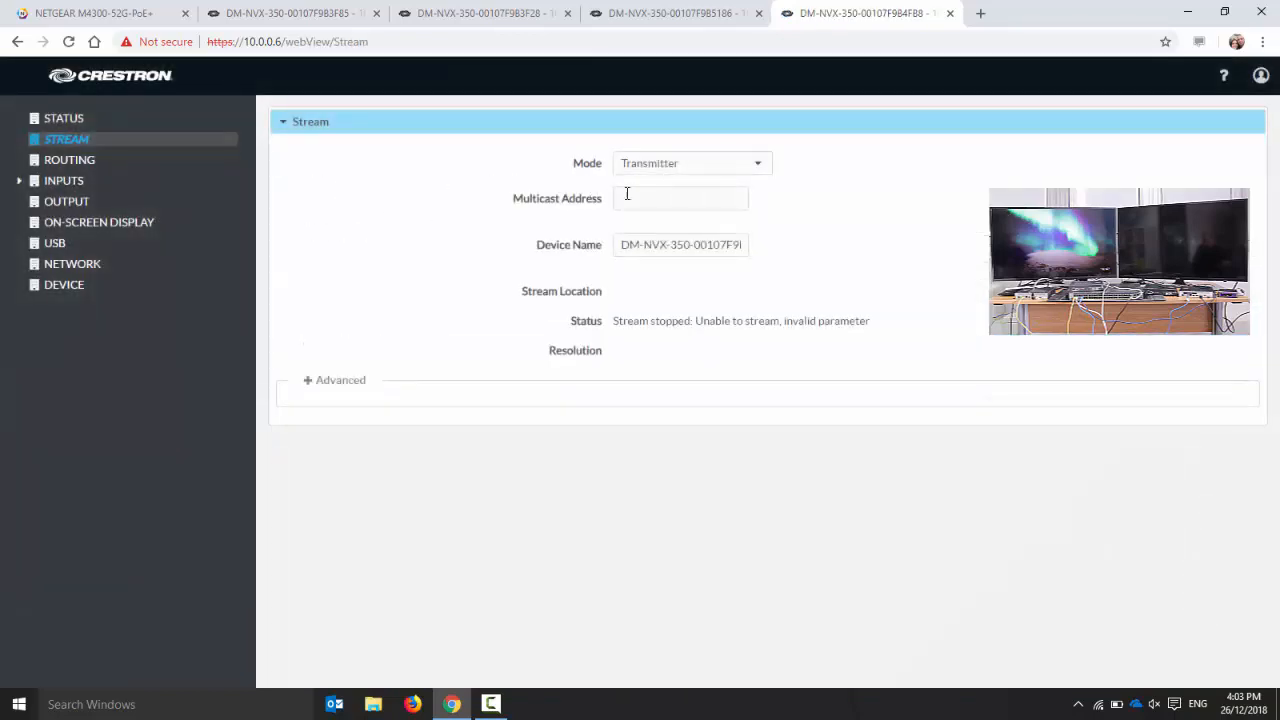
type("229")
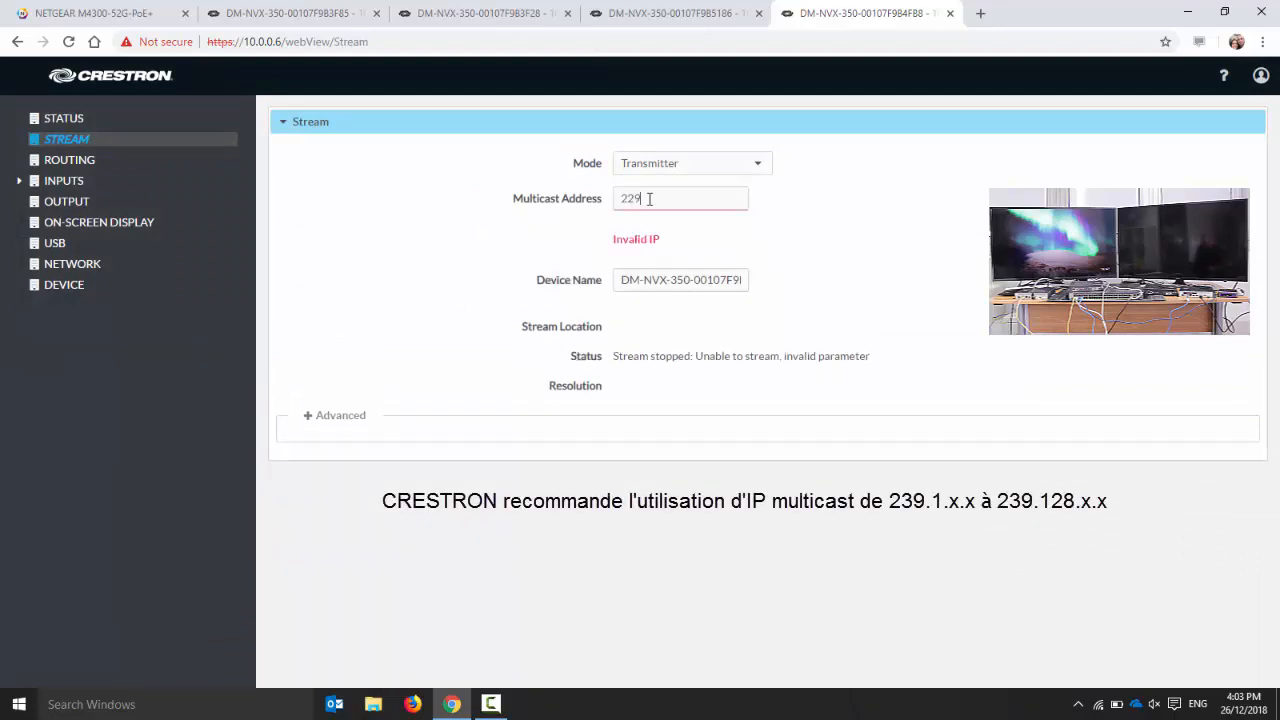
type(".0.0.4")
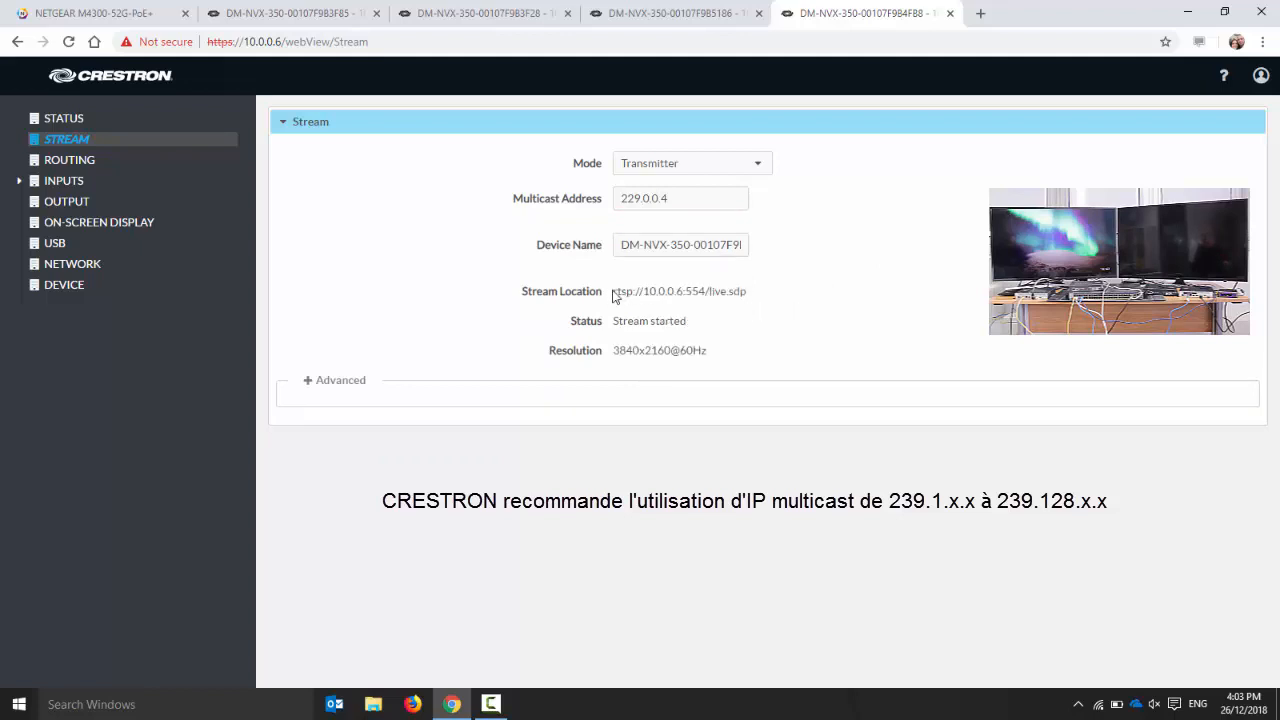
Copy the 10.0.0.6 transmitter's stream location, rtsp://10.0.0.6:554/live.sdp, into the stream location of the receiver at 10.0.0.11
left_click_drag(614, 293, 740, 290)
right_click(731, 291)
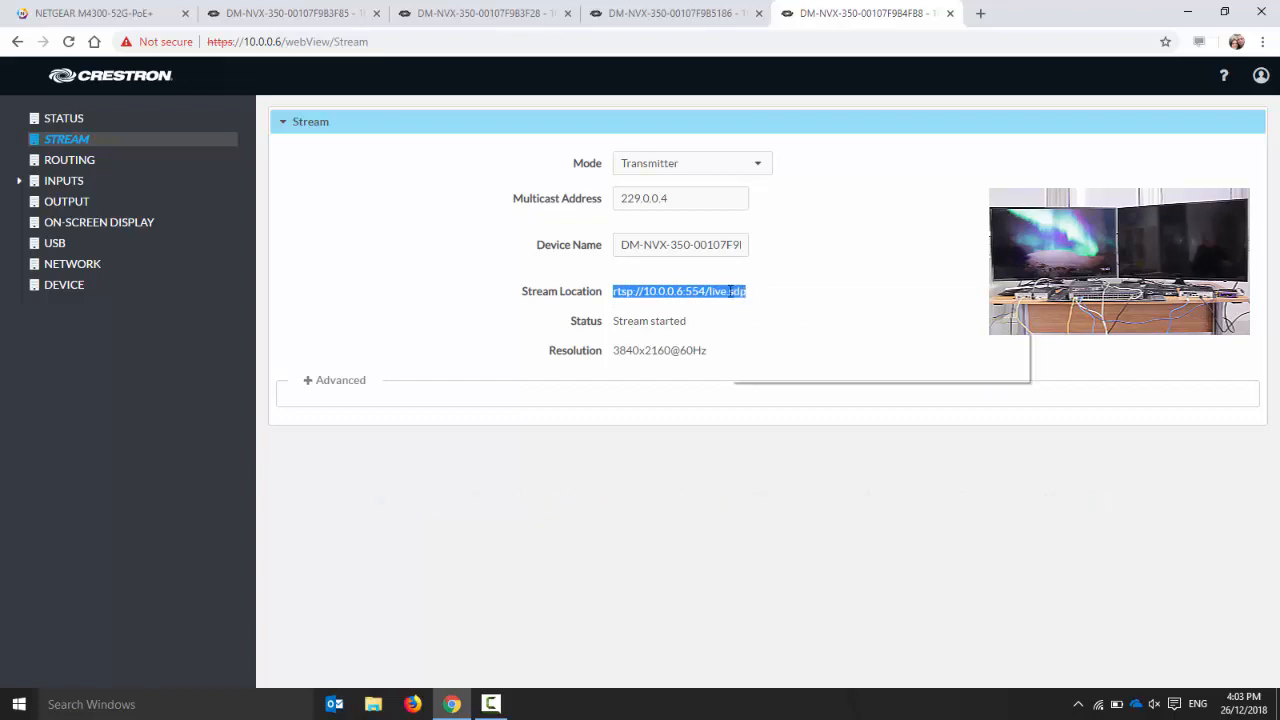
left_click(748, 303)
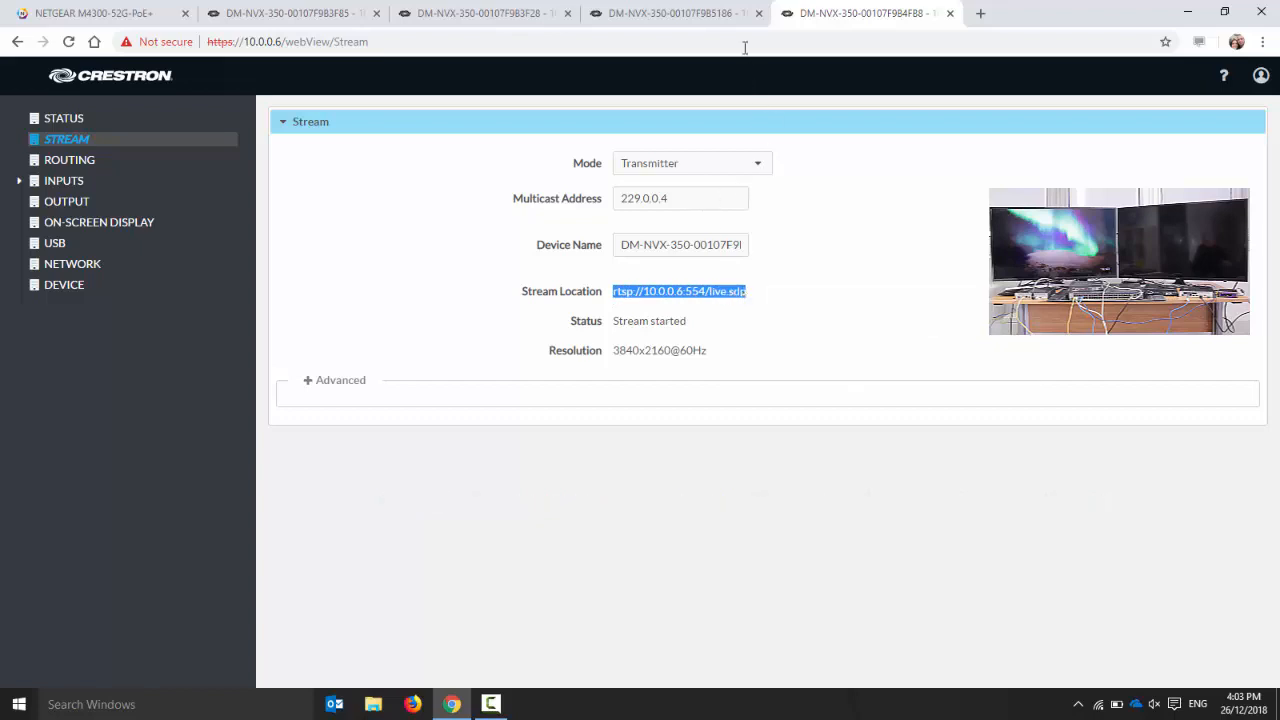
left_click(676, 14)
left_click(67, 139)
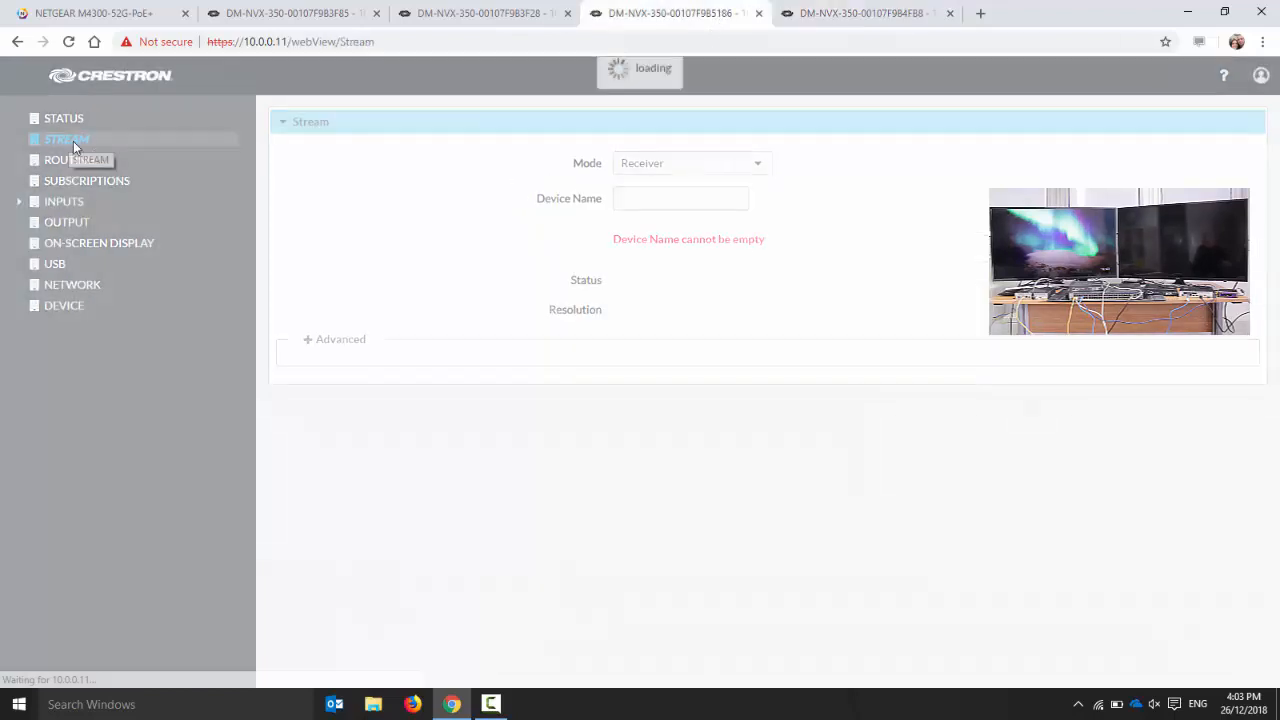
key("ctrl+v")
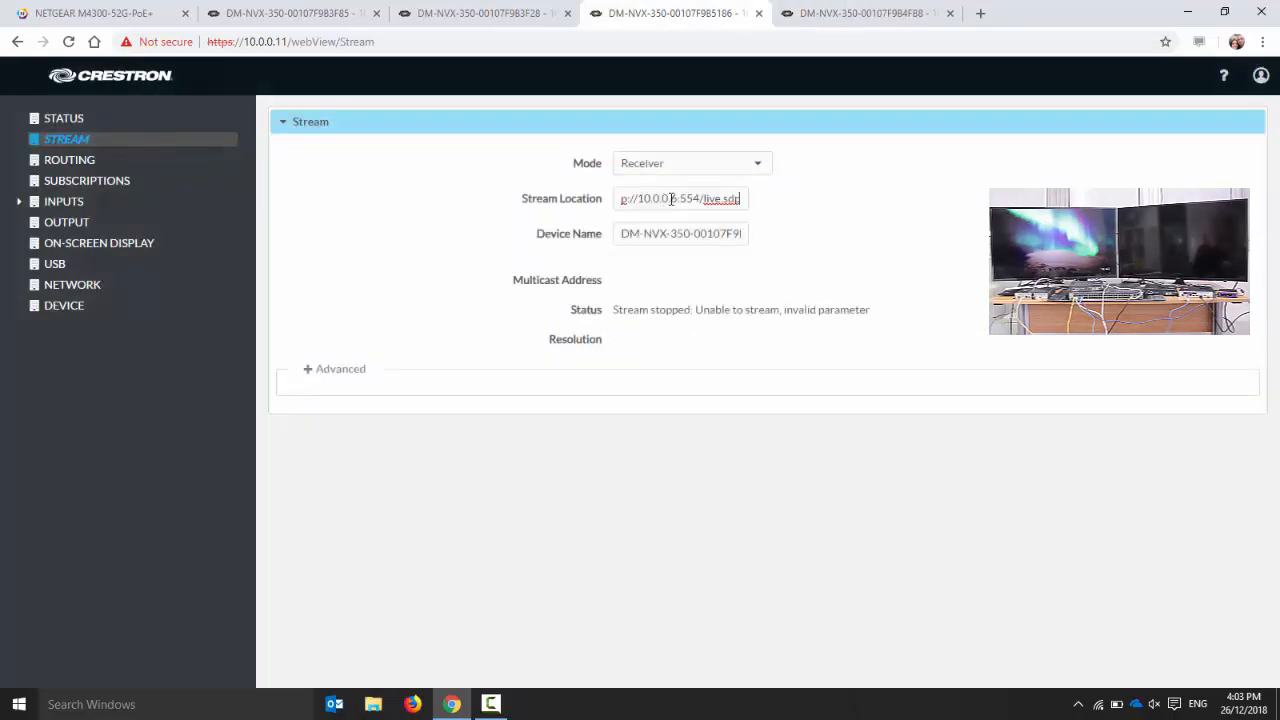
left_click(823, 200)
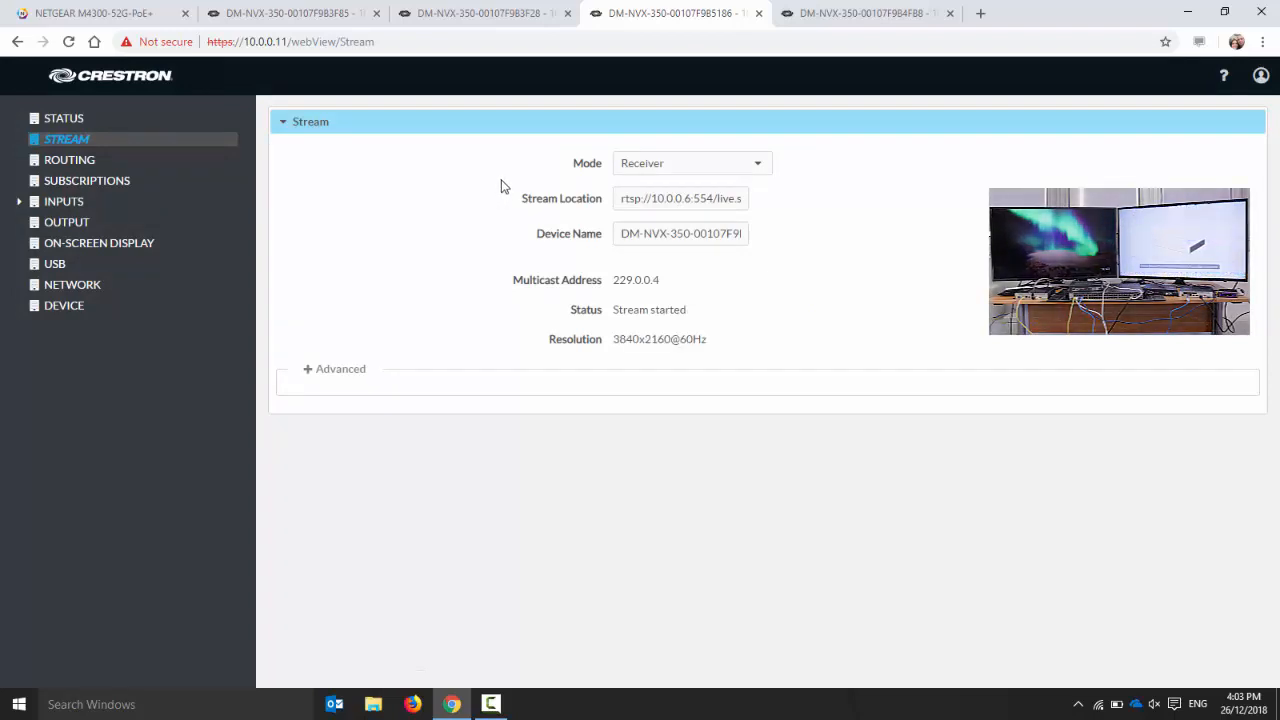
Subscribe the receiver at 10.0.0.9 to the available stream from DM-NVX-350-00107F9B4FB8
left_click(473, 14)
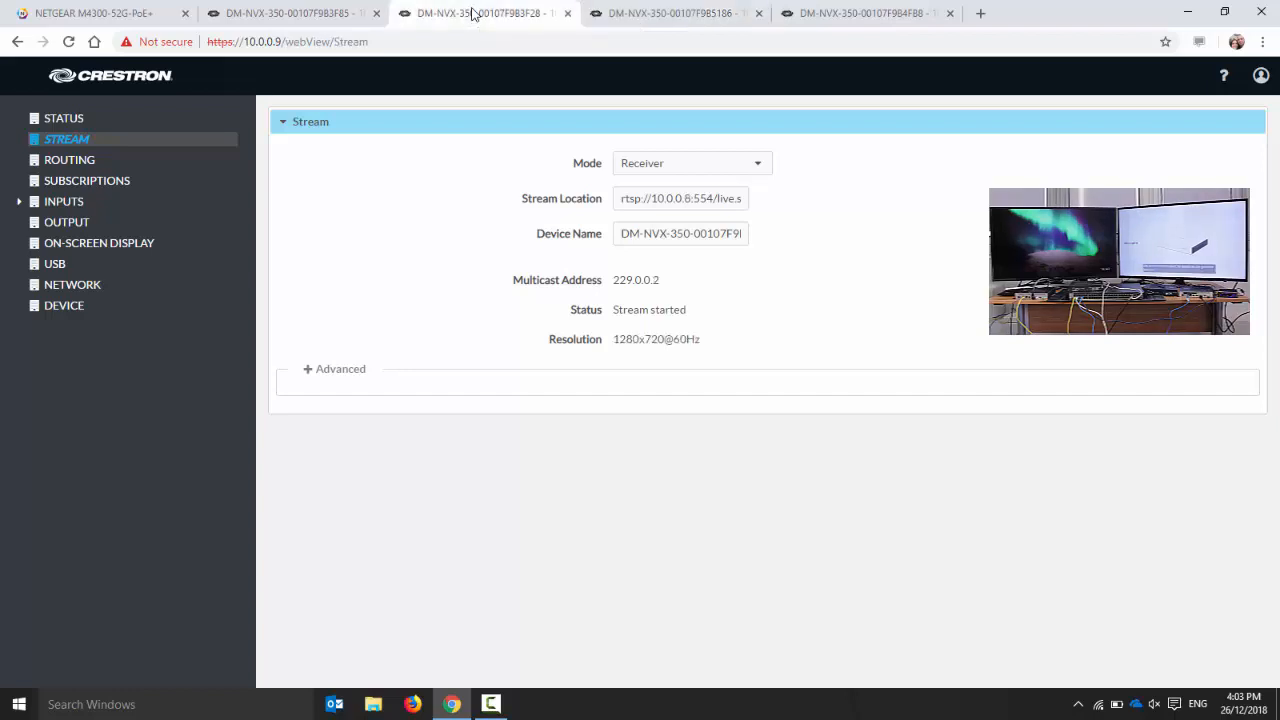
left_click(99, 184)
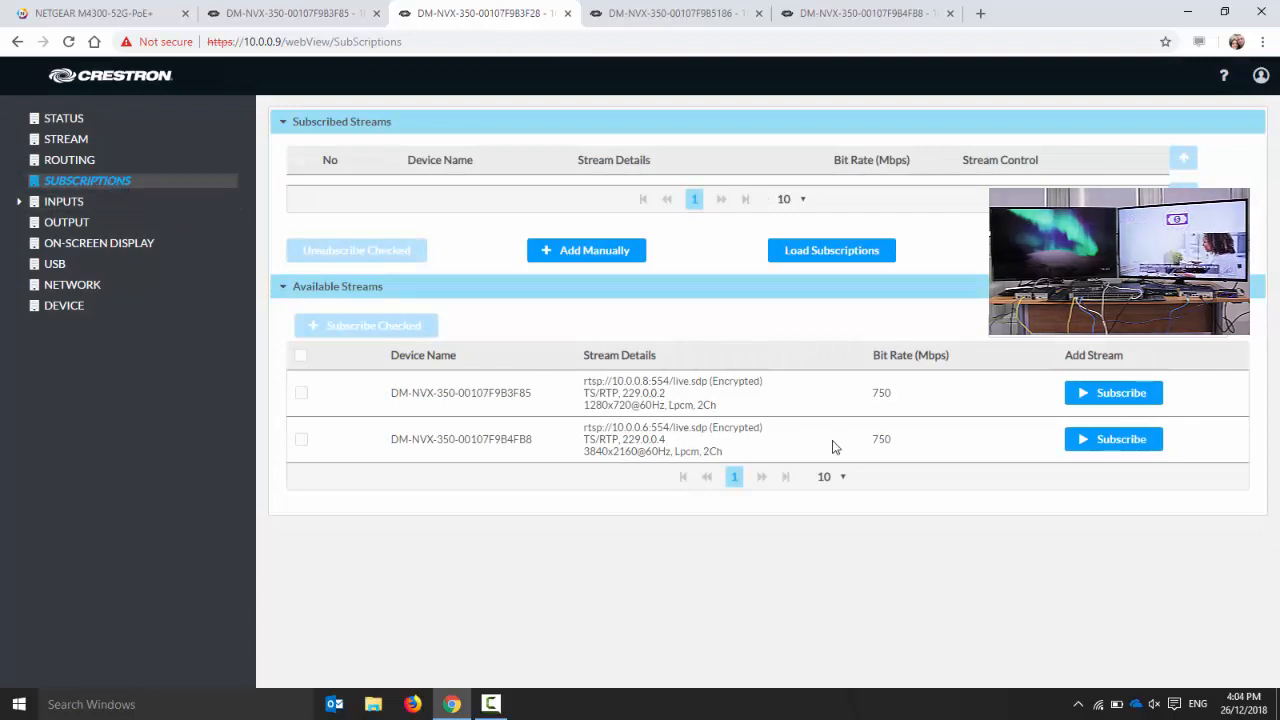
left_click(1100, 445)
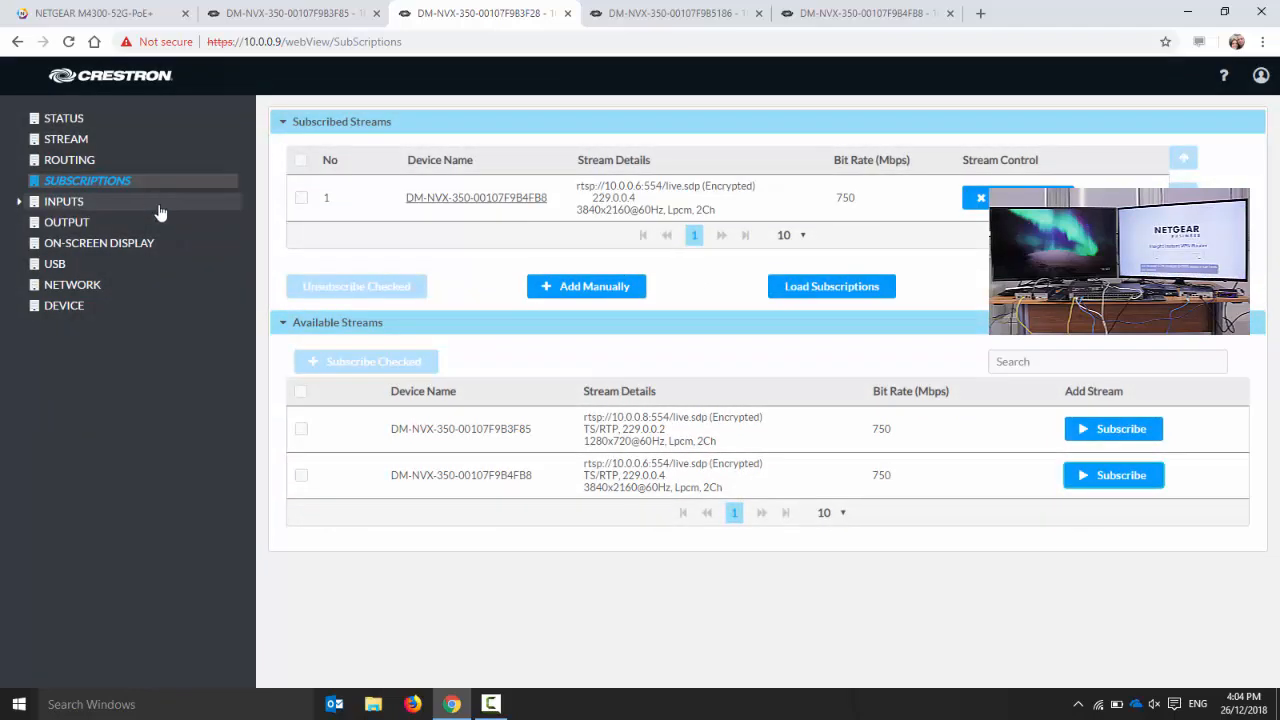
Route the subscribed DM-NVX-350-00107F9B4FB8 input to the 10.0.0.9 receiver through Xio-Routing
left_click(88, 162)
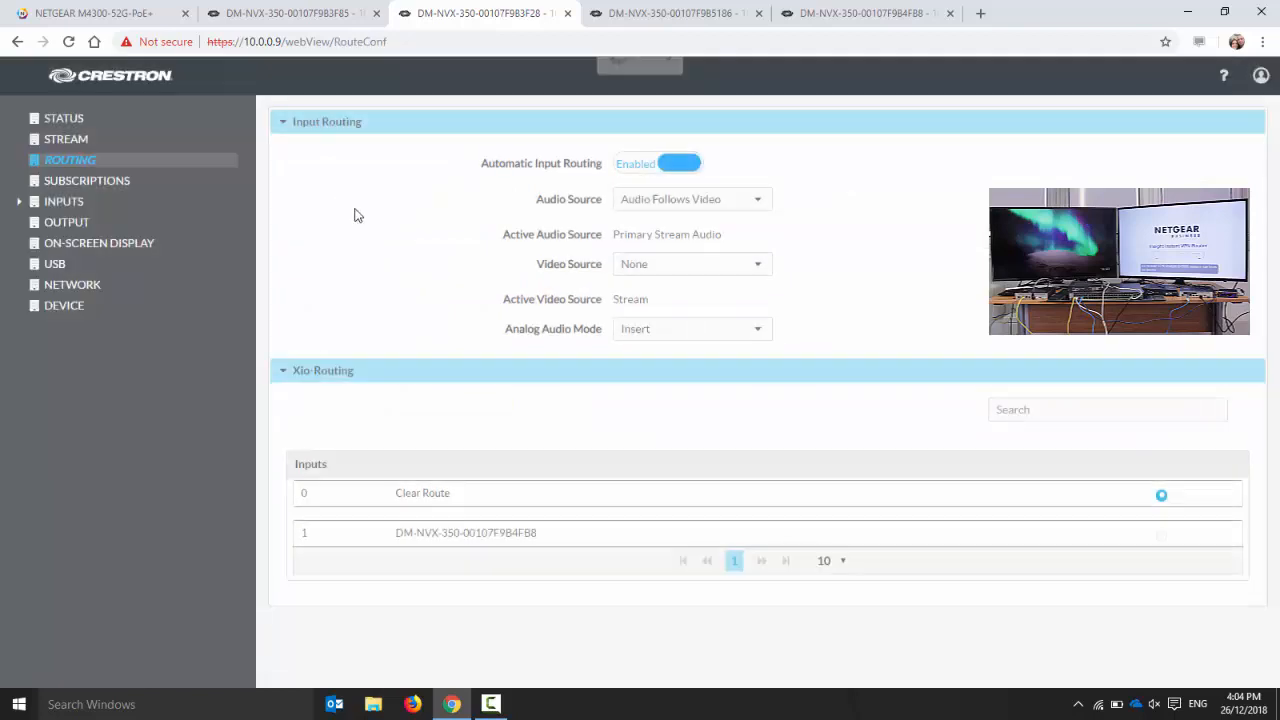
left_click(1159, 536)
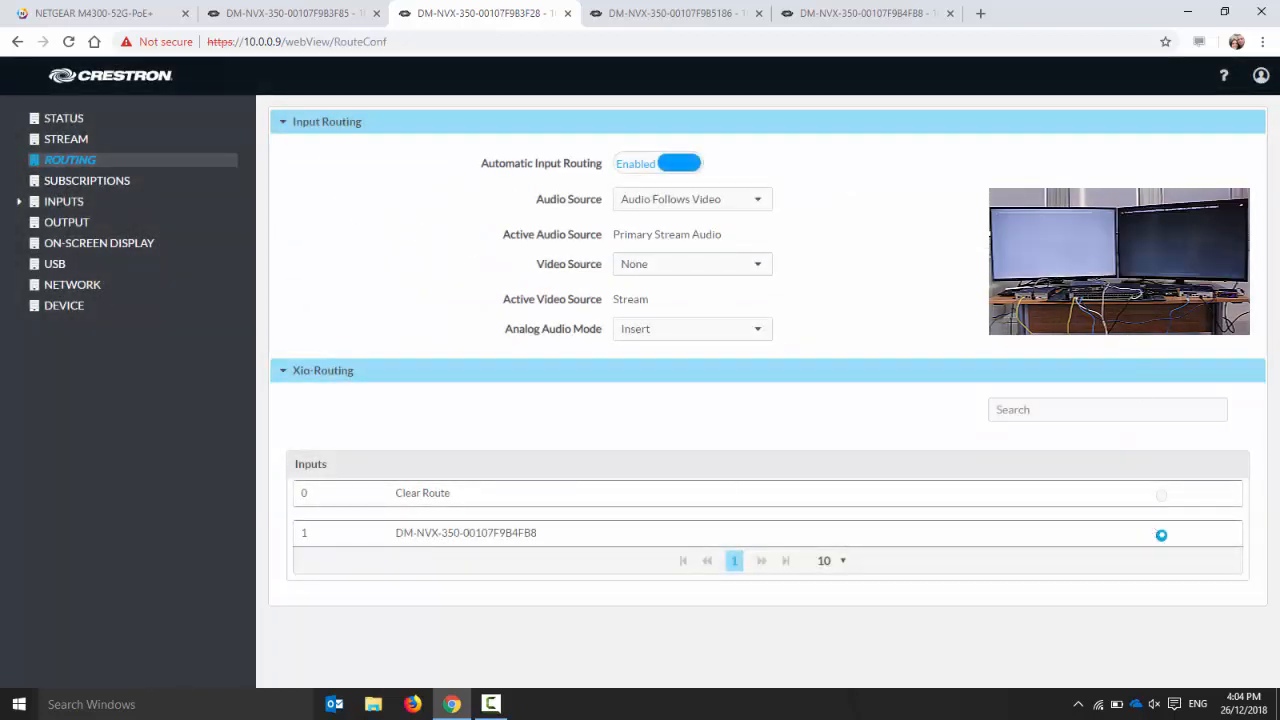